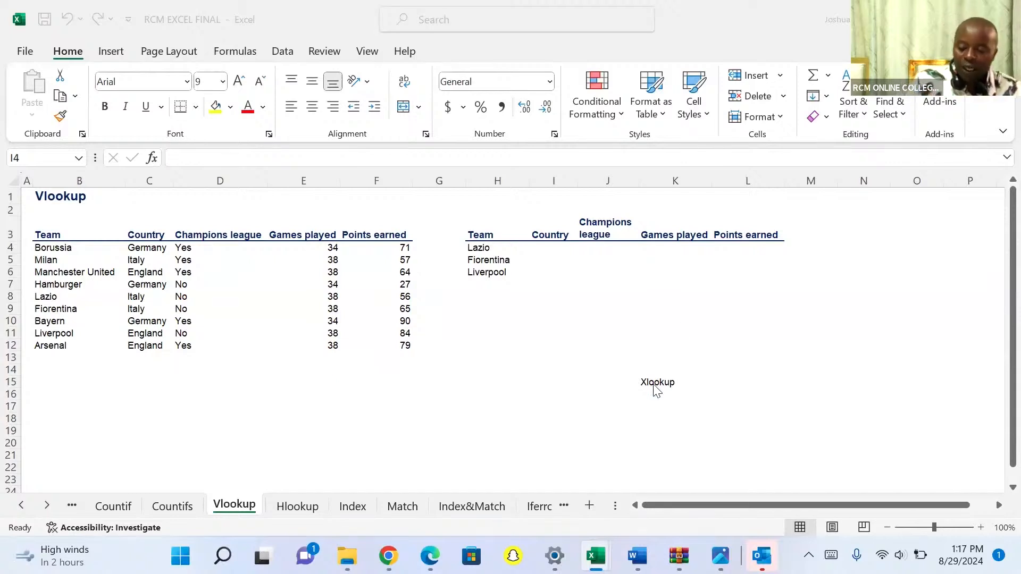
# Clear the team names Fiorentina and Liverpool from cells H5 and H6 of the lookup table.
pyautogui.click(500, 260)
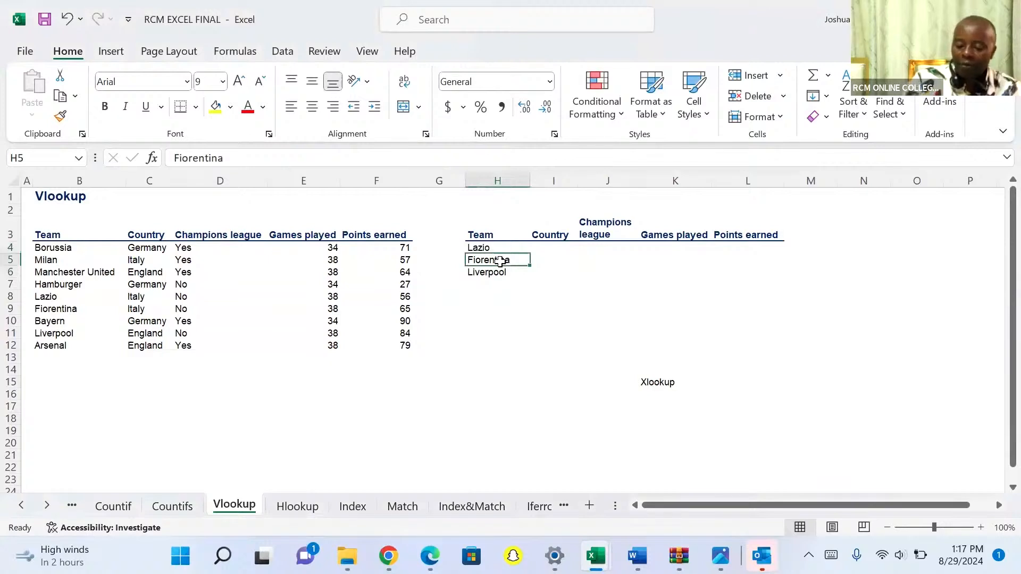
pyautogui.press('Delete')
pyautogui.click(497, 273)
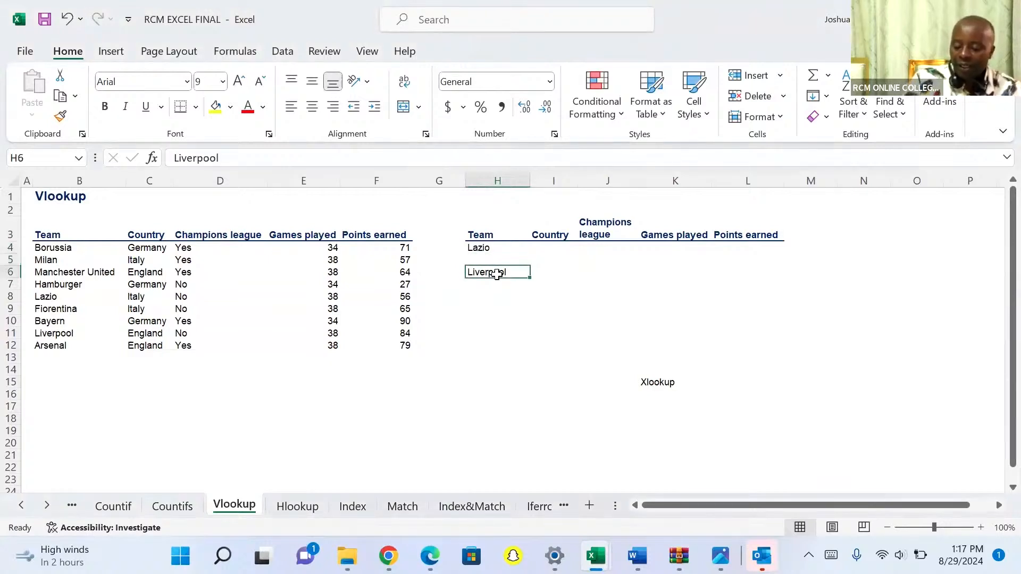
pyautogui.press('Delete')
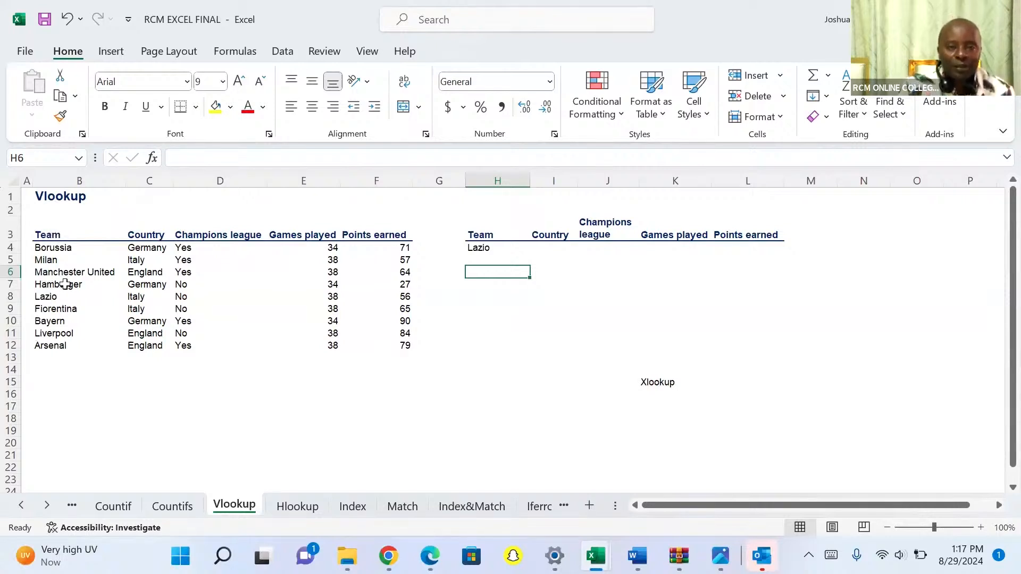
# Enter the note "Verticallycolumn=" in cell J10.
pyautogui.click(618, 324)
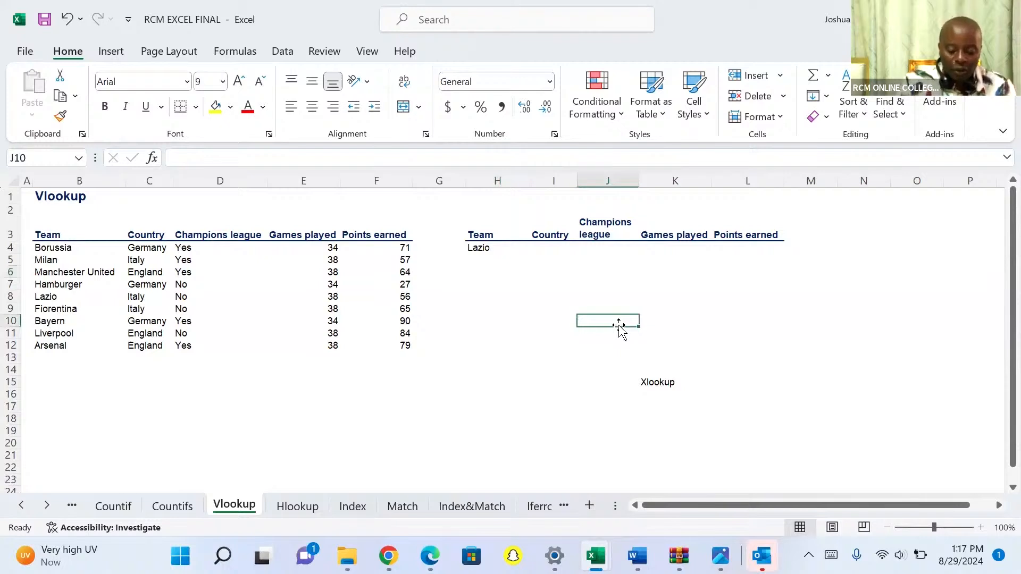
pyautogui.write('Verti')
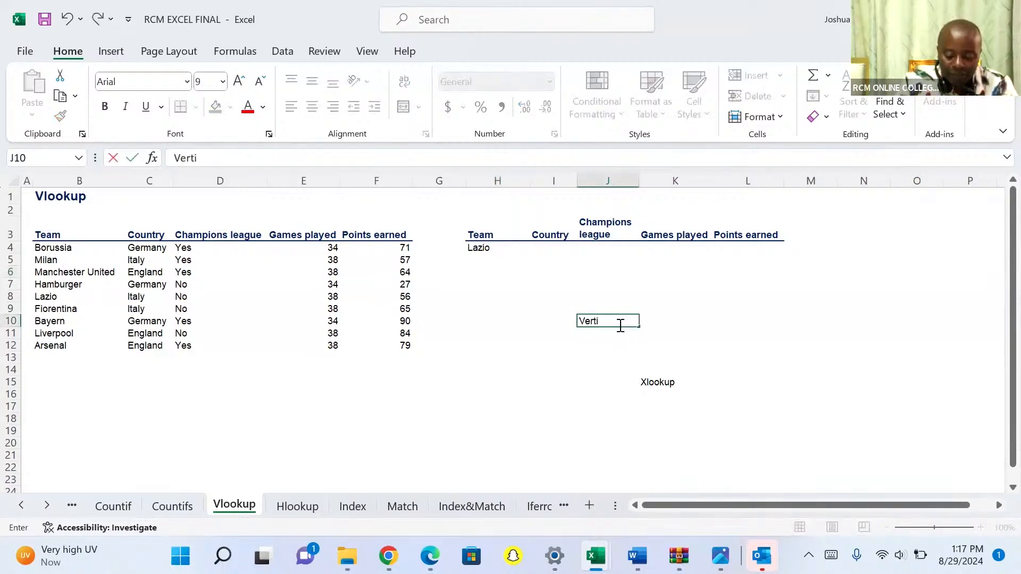
pyautogui.write('cally')
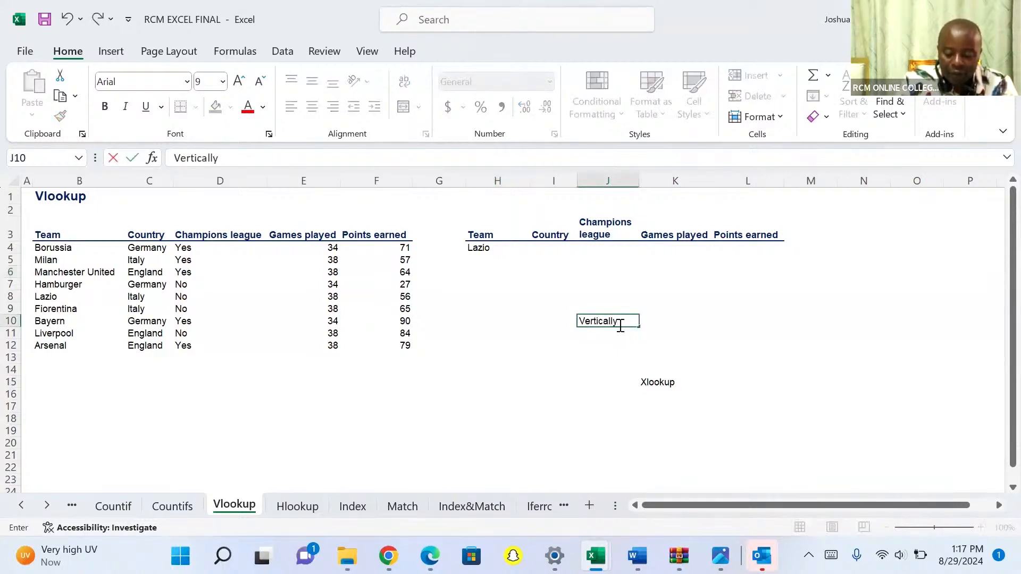
pyautogui.write('=')
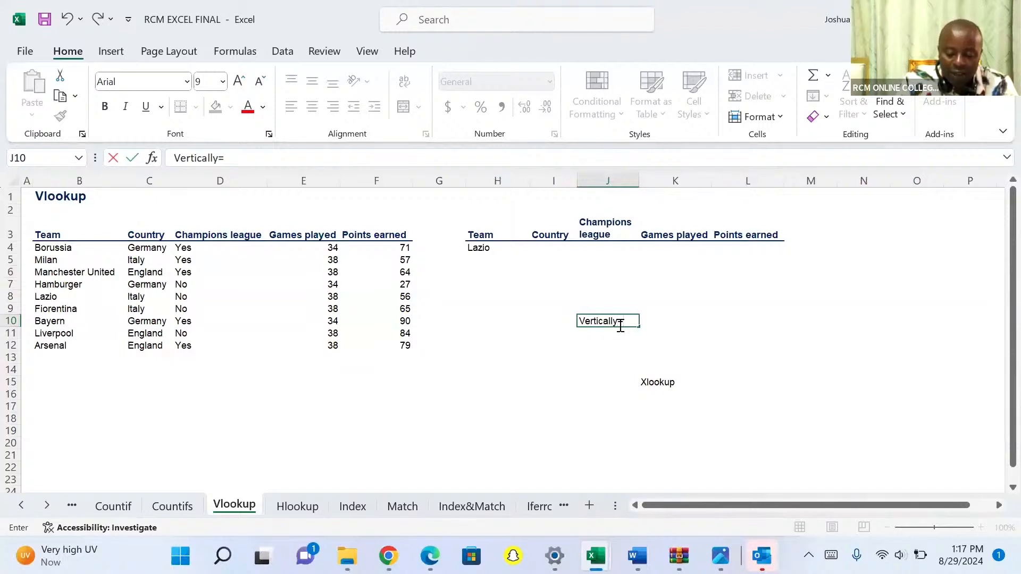
pyautogui.click(620, 323)
pyautogui.write('colum')
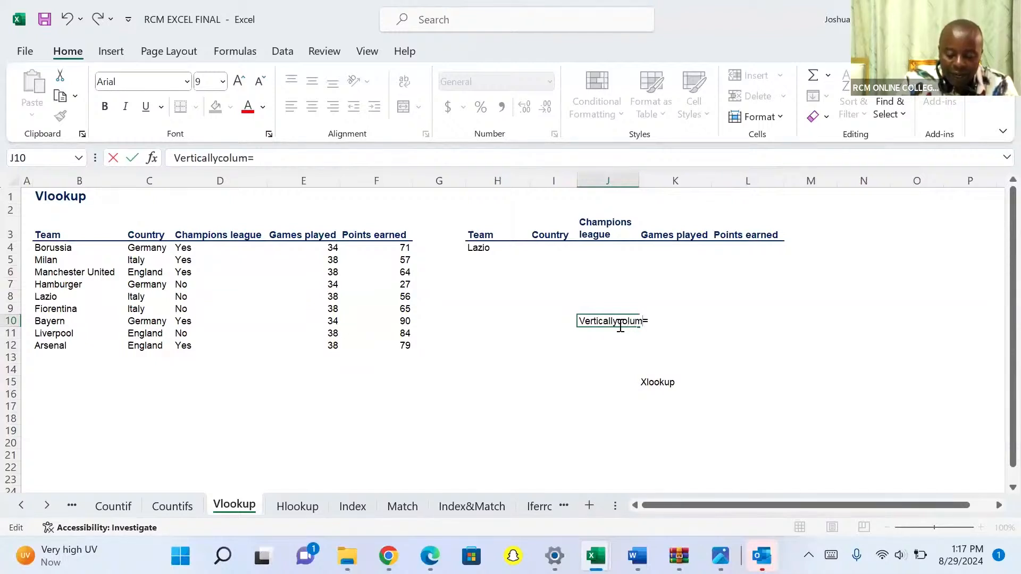
pyautogui.write('n')
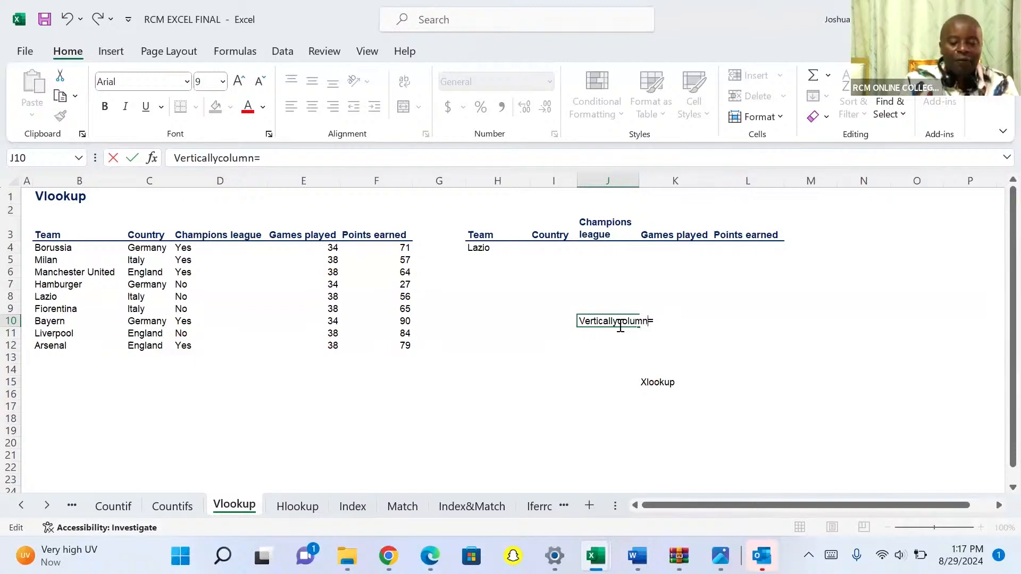
# Enter the note "Vlookup" in cell J12.
pyautogui.click(603, 344)
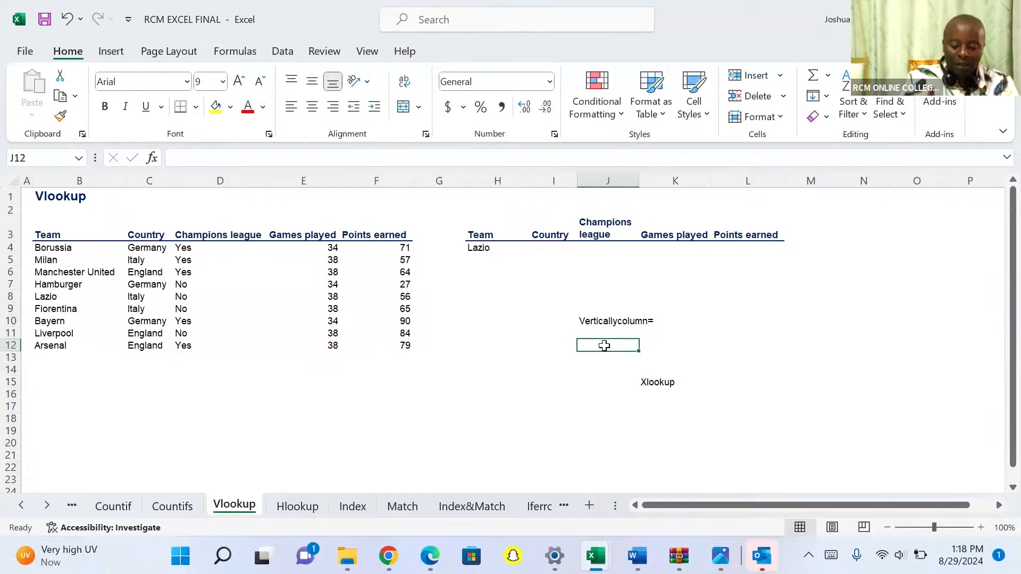
pyautogui.write('Vloo')
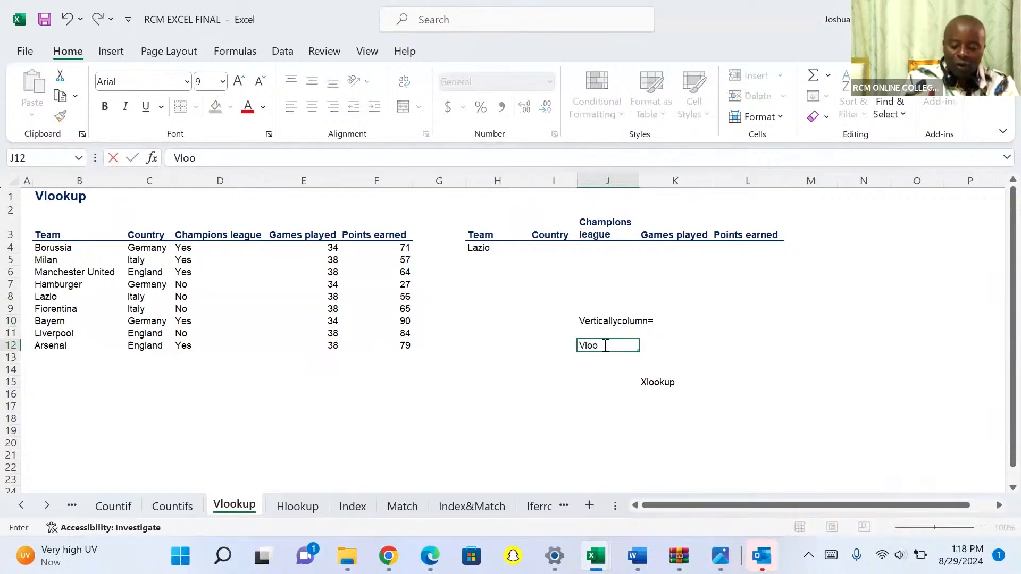
pyautogui.write('kup')
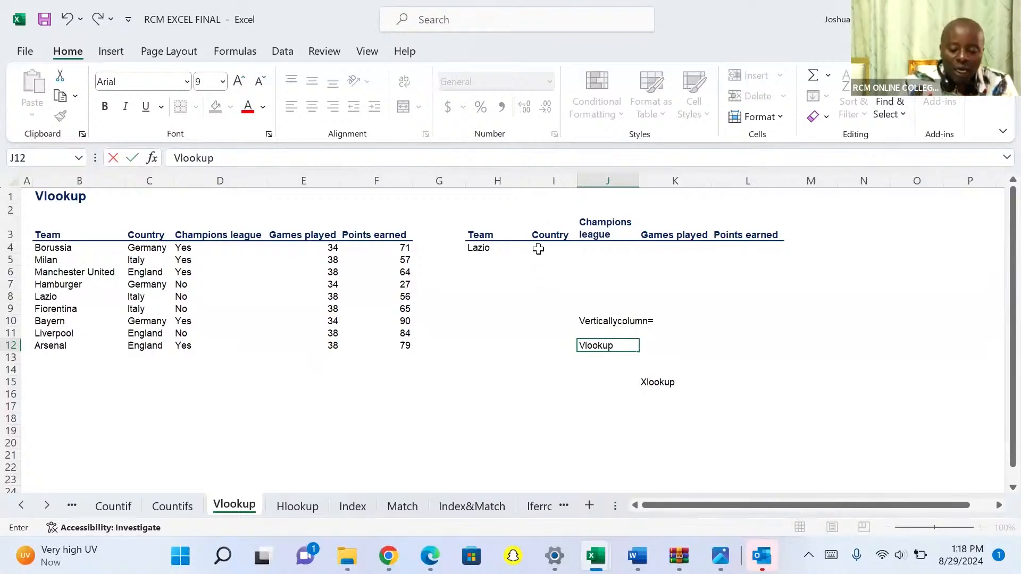
pyautogui.click(538, 249)
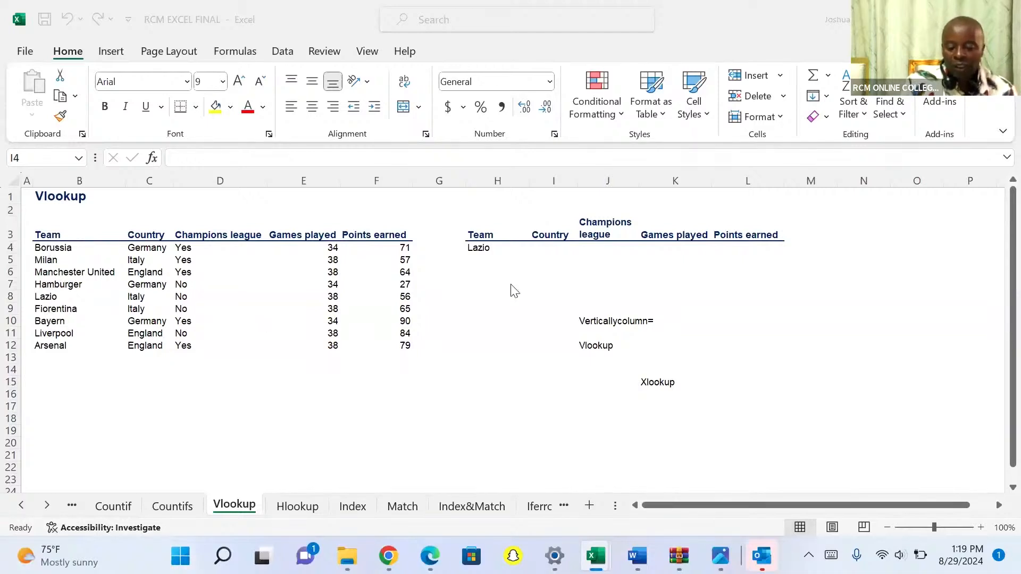
# Start a VLOOKUP formula in cell I4 with $H4 as the lookup value, locking only the column.
pyautogui.click(537, 250)
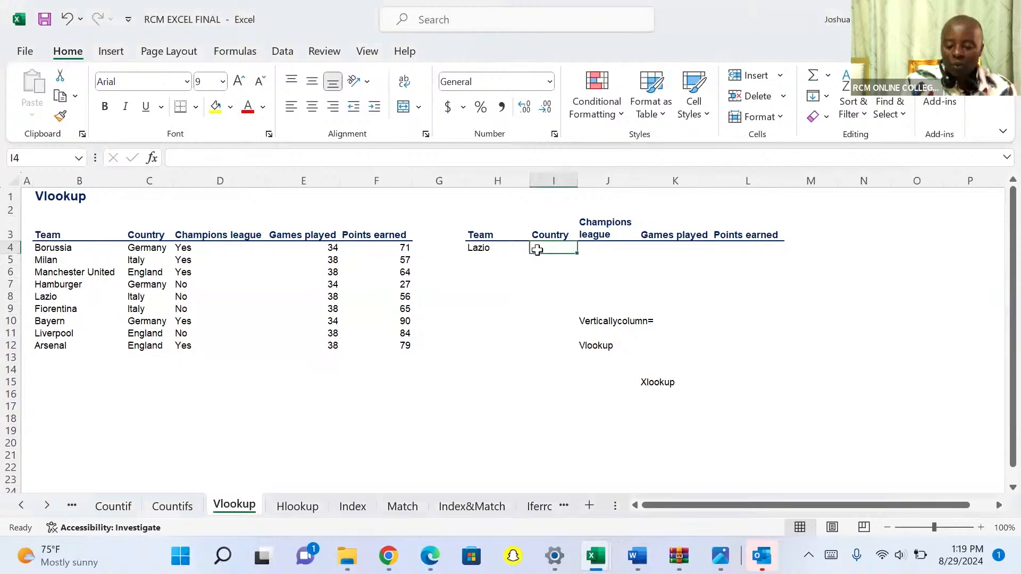
pyautogui.write('=')
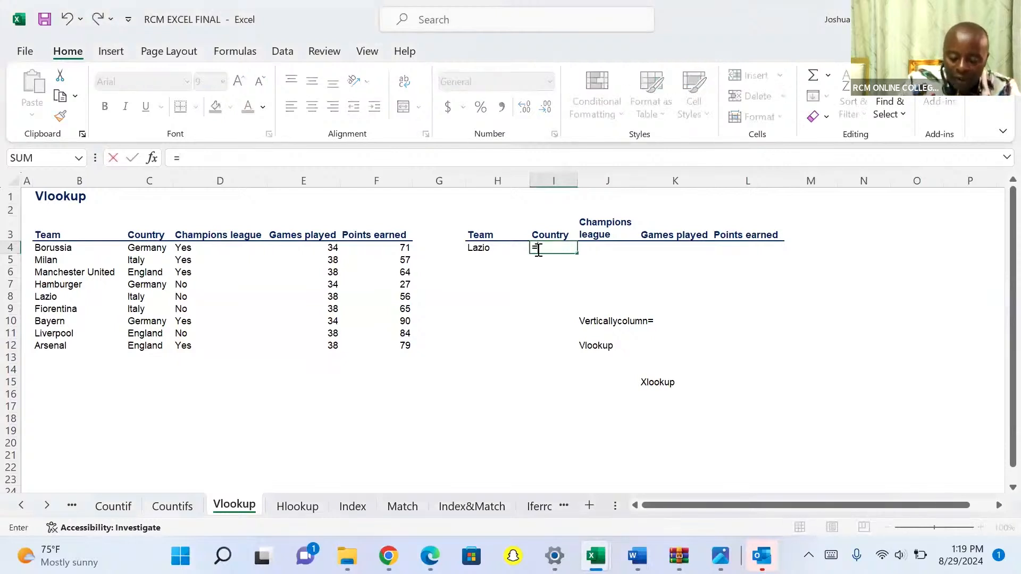
pyautogui.write('vloo')
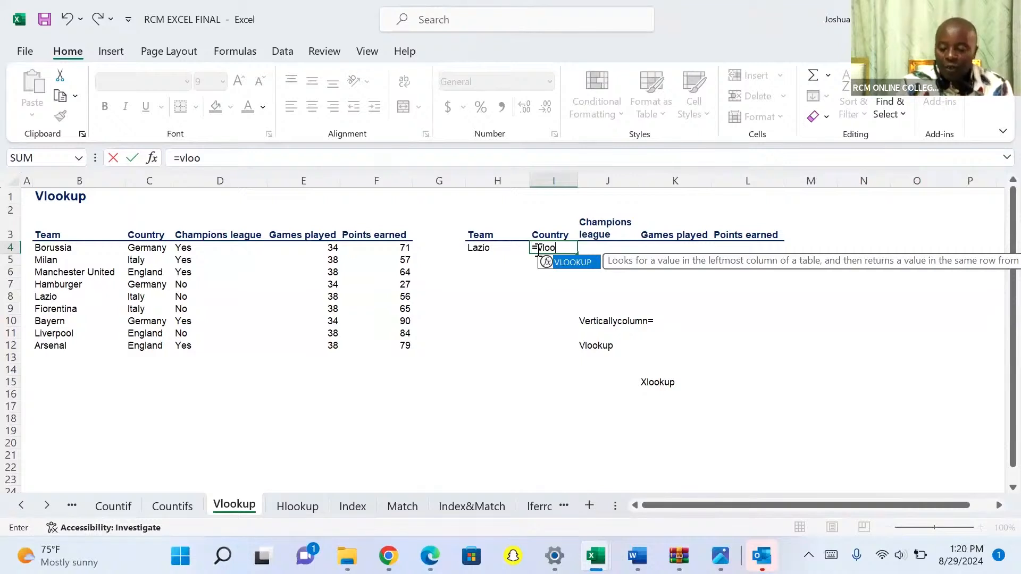
pyautogui.doubleClick(568, 264)
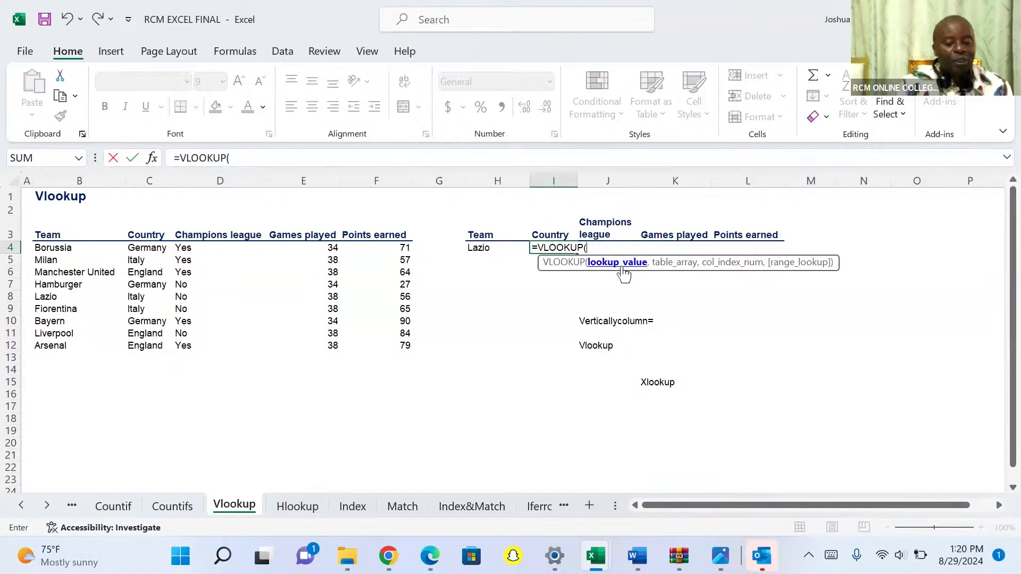
pyautogui.click(475, 248)
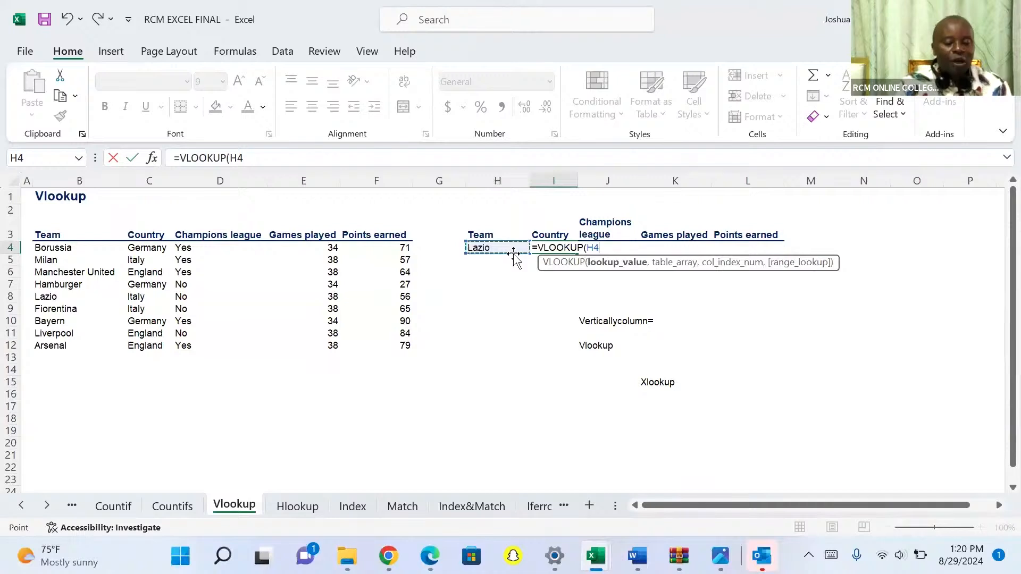
pyautogui.click(588, 252)
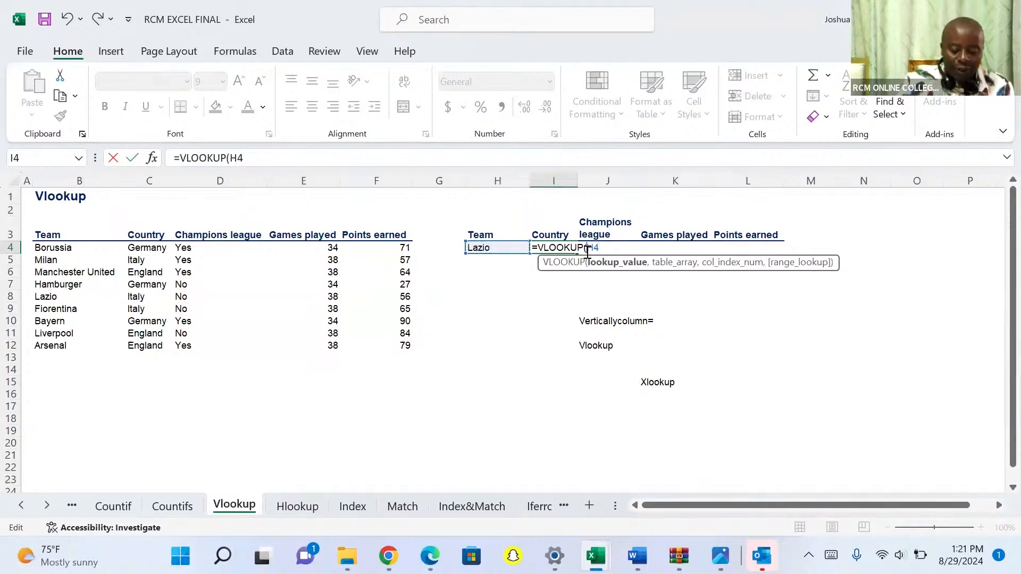
pyautogui.write('$')
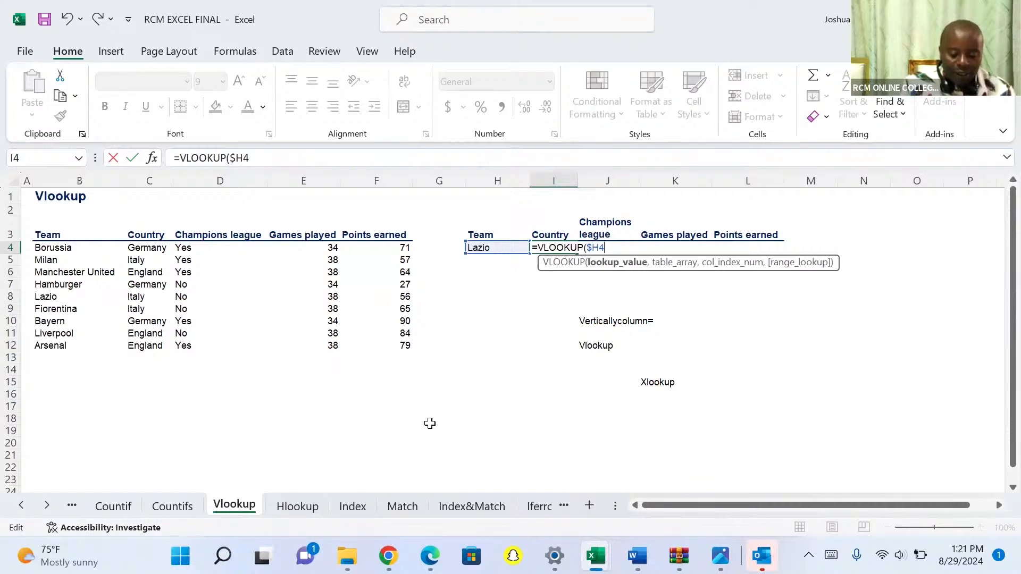
pyautogui.press('super')
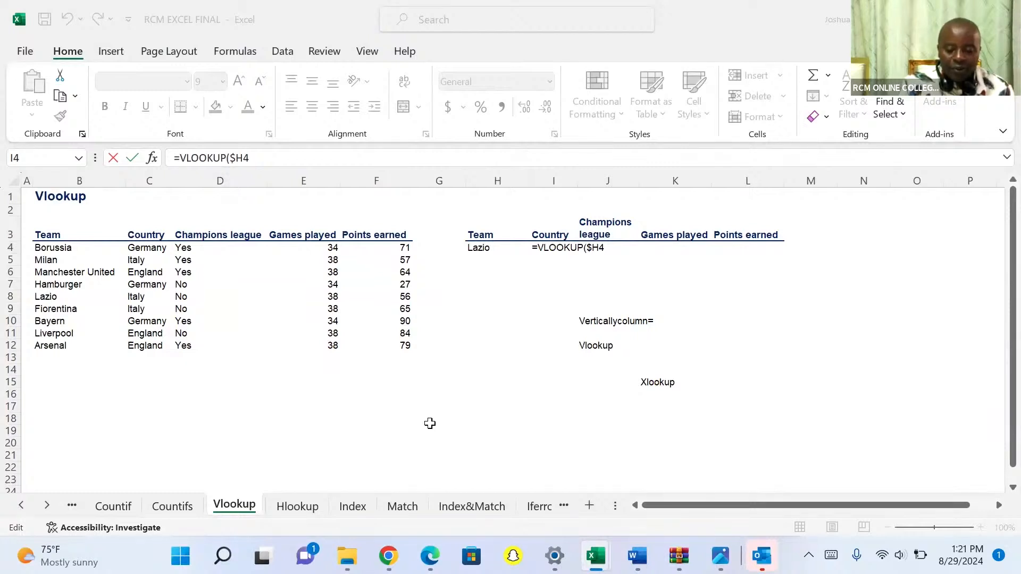
pyautogui.click(604, 247)
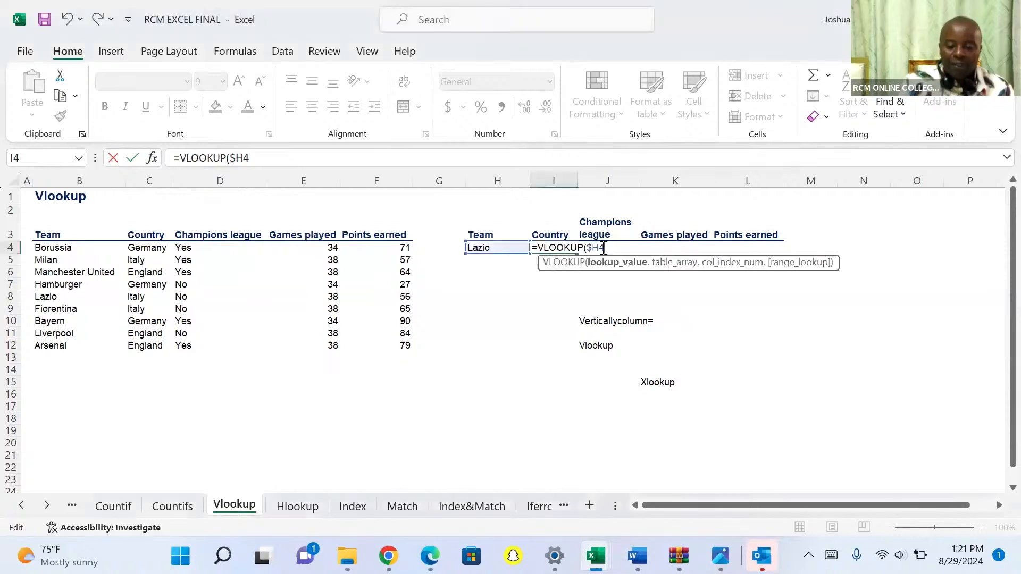
pyautogui.write(',')
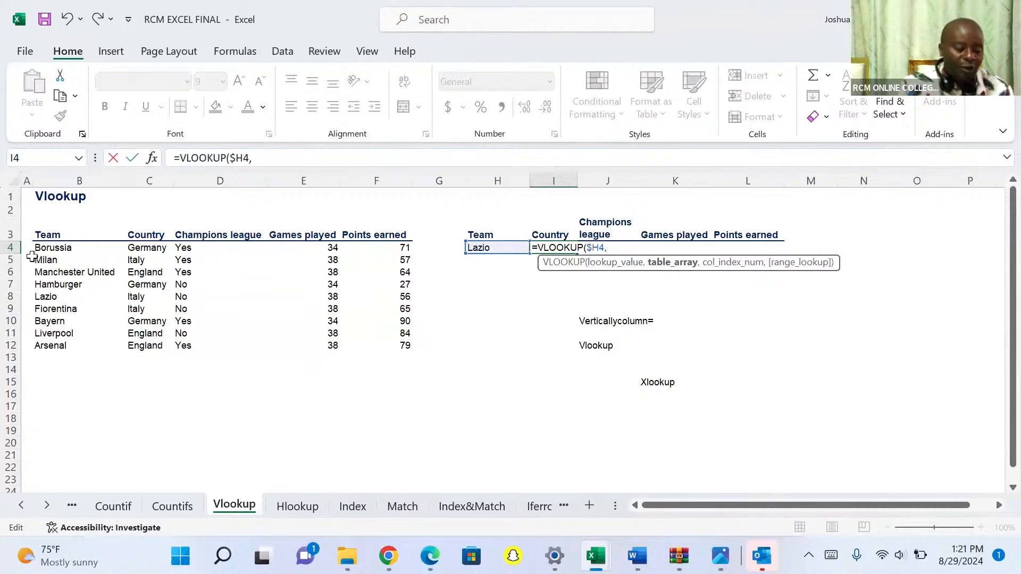
pyautogui.click(43, 239)
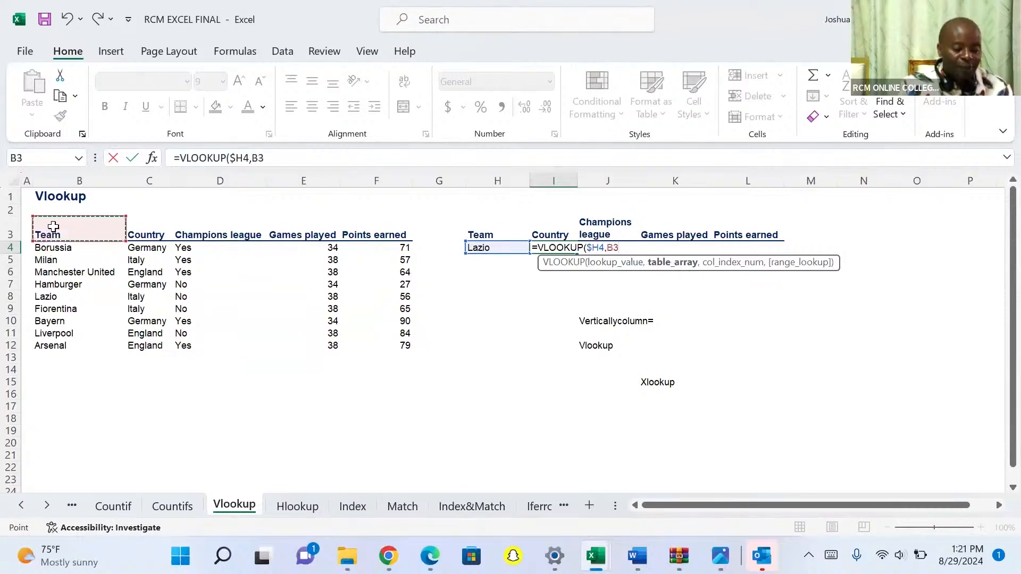
pyautogui.moveTo(52, 229); pyautogui.dragTo(358, 339)
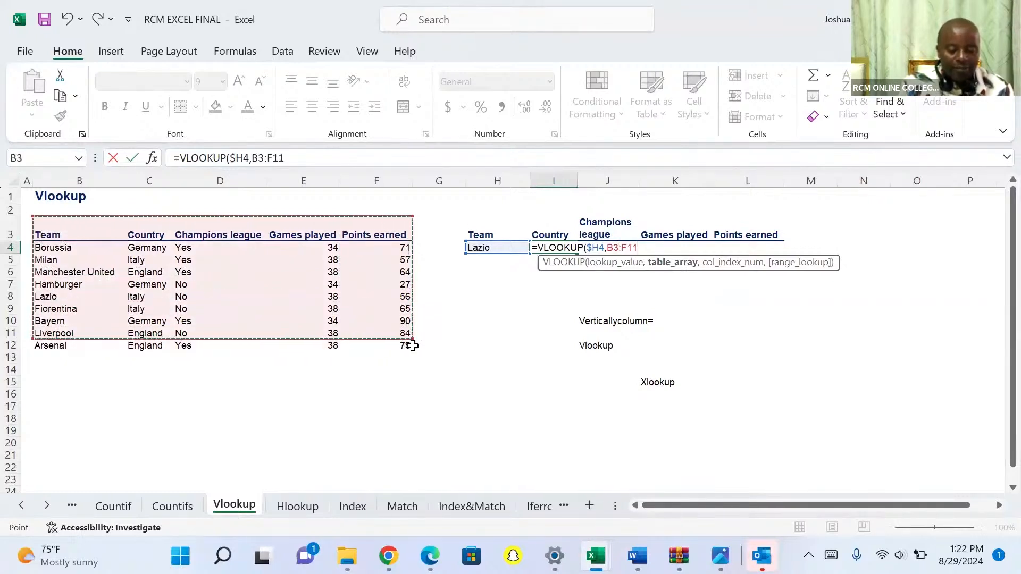
pyautogui.moveTo(409, 338); pyautogui.dragTo(423, 355)
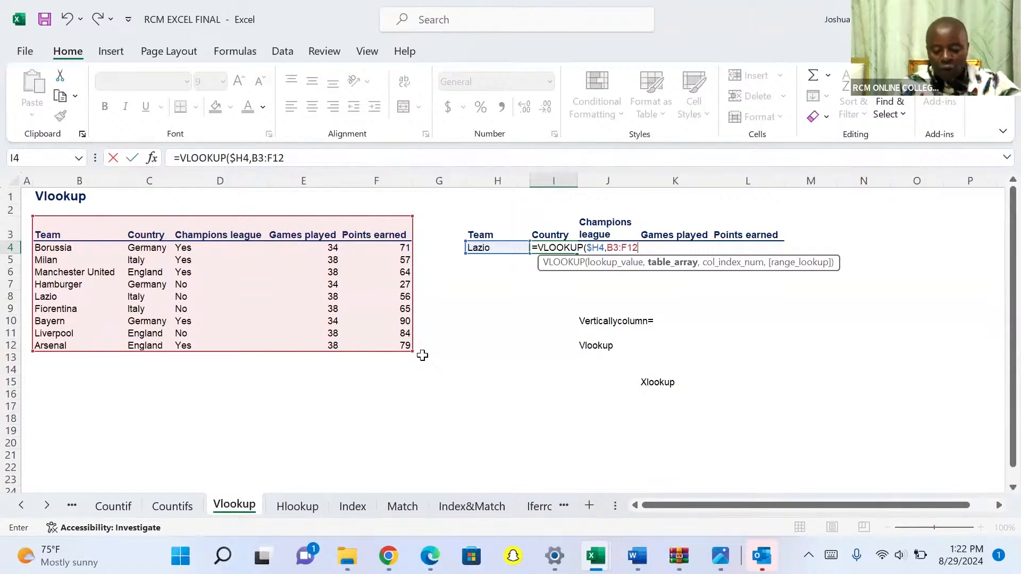
pyautogui.press('F4')
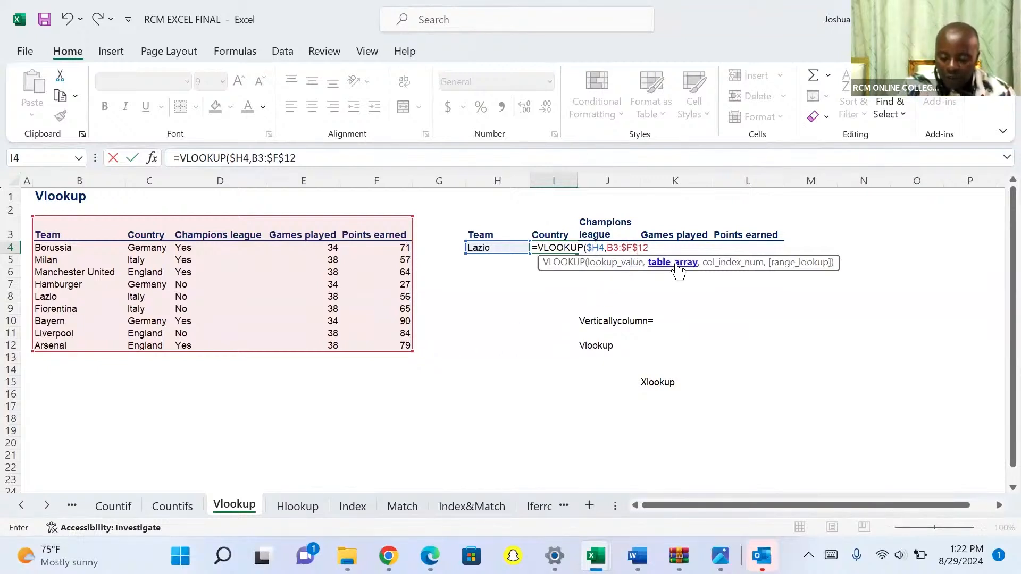
pyautogui.press('BackSpace')
pyautogui.press('BackSpace')
pyautogui.press('BackSpace')
pyautogui.press('BackSpace')
pyautogui.press('BackSpace')
pyautogui.press('BackSpace')
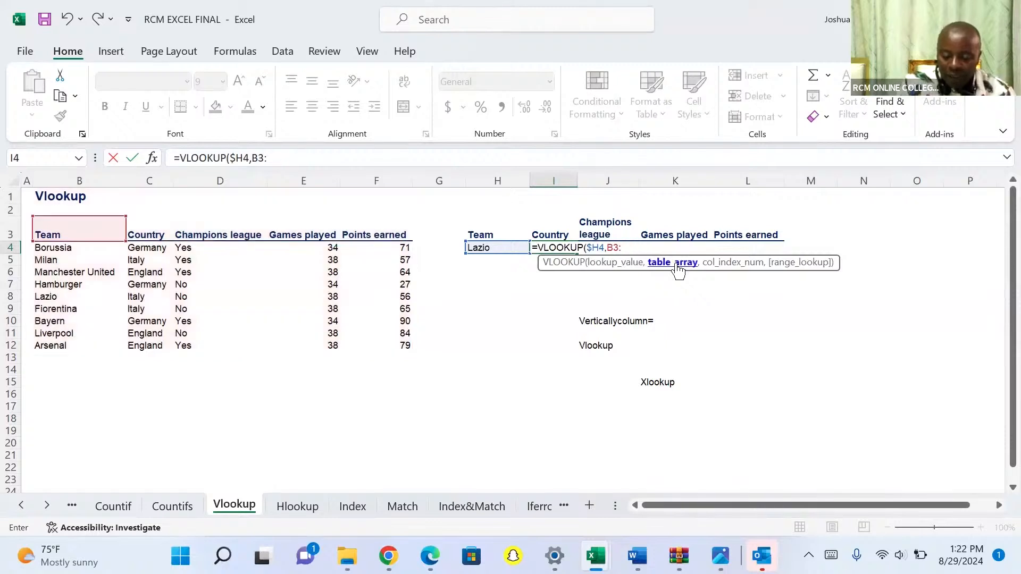
pyautogui.press('BackSpace')
pyautogui.press('BackSpace')
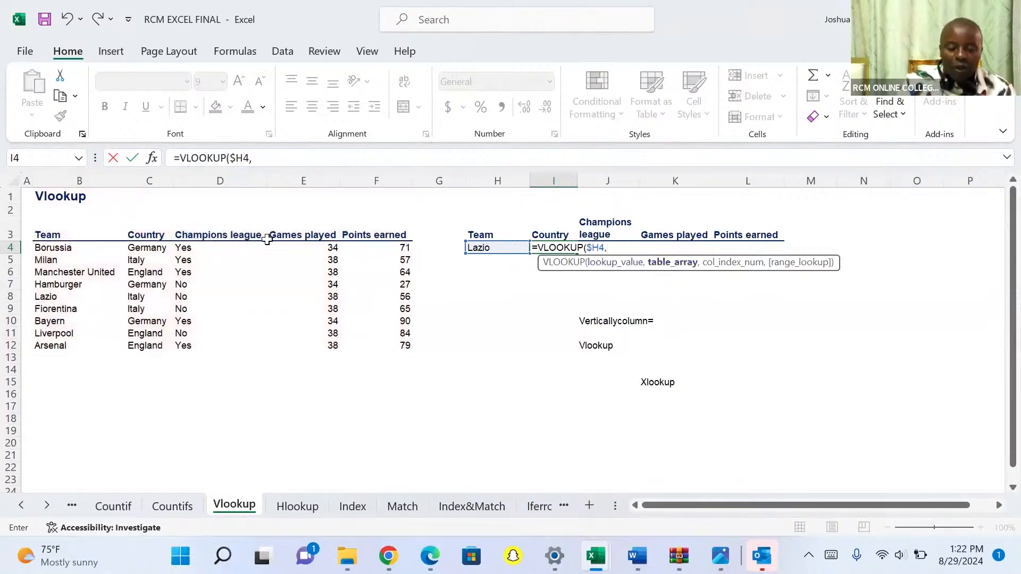
# Set the VLOOKUP's table array to the whole team table, B3 to F12, as the absolute reference $B$3:$F$12.
pyautogui.click(56, 234)
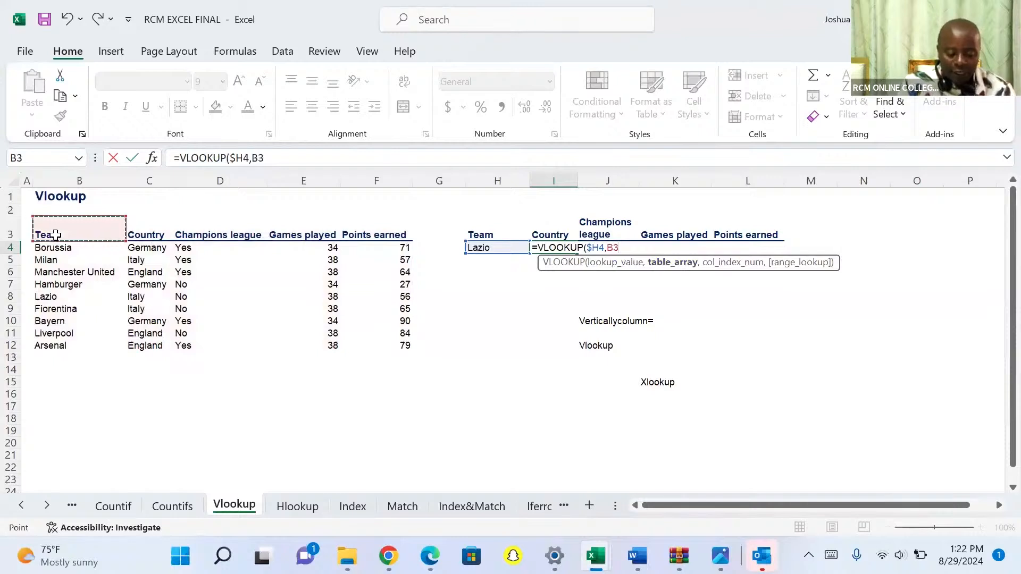
pyautogui.hotkey('ctrl', 'shift', 'Right')
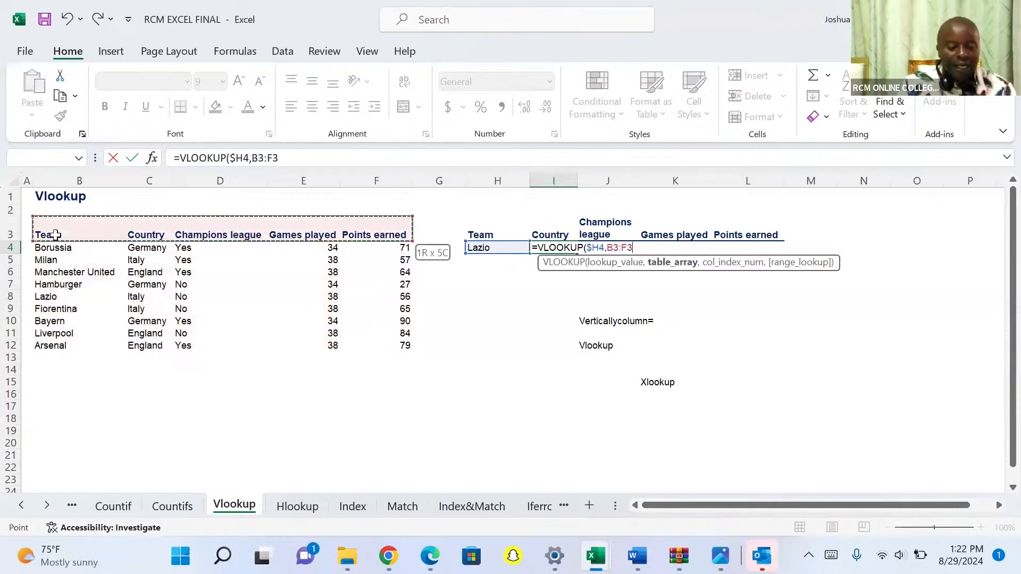
pyautogui.hotkey('ctrl', 'shift', 'Down')
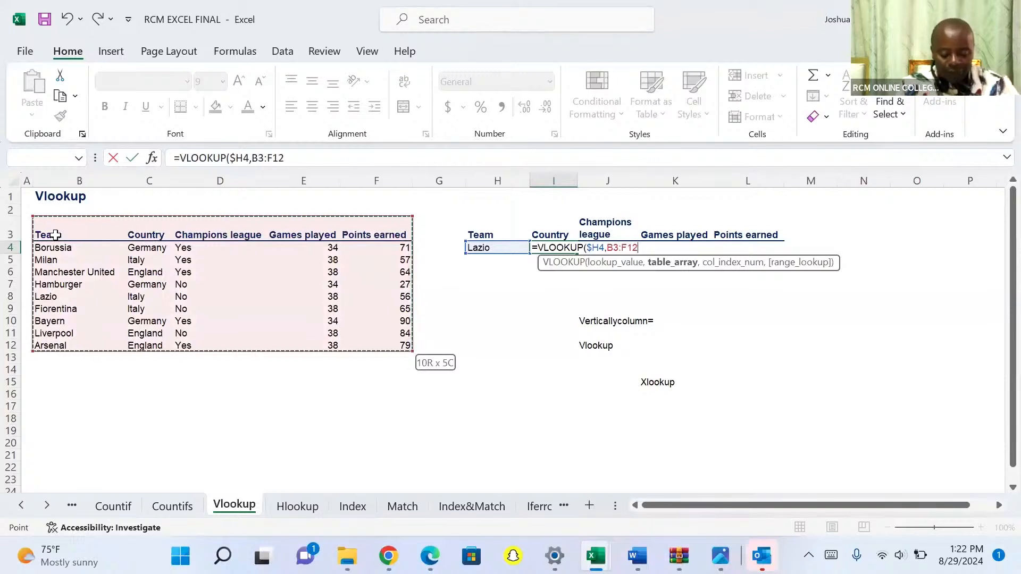
pyautogui.press('F4')
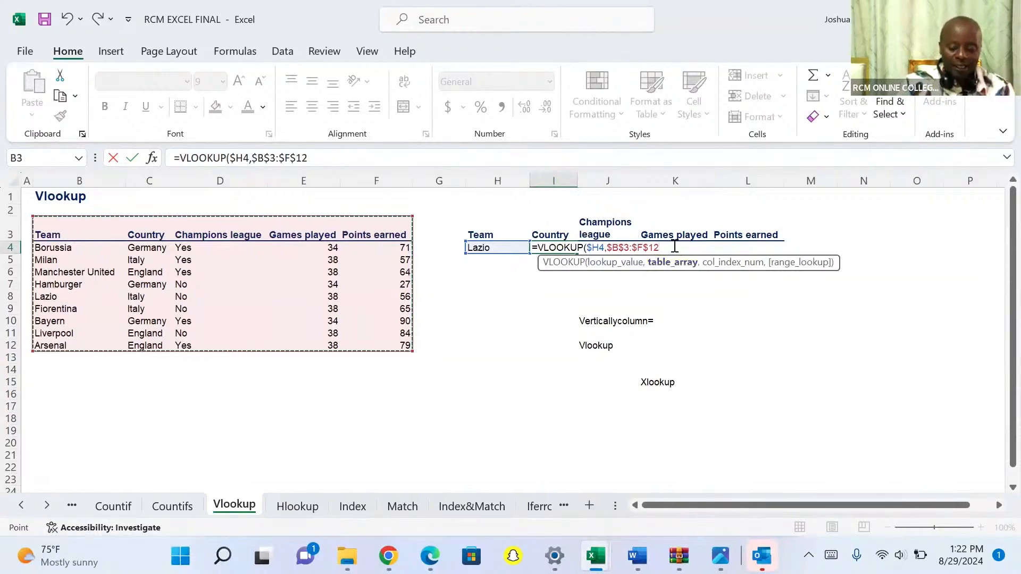
# Set the VLOOKUP's column index to the array {2,3,4,5} to return all four details at once.
pyautogui.write(',')
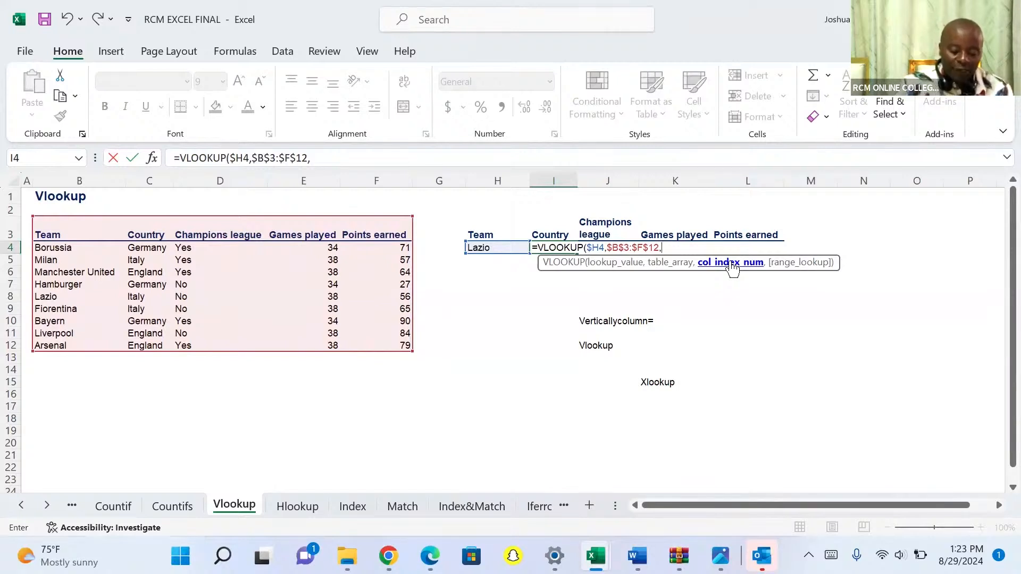
pyautogui.write('{')
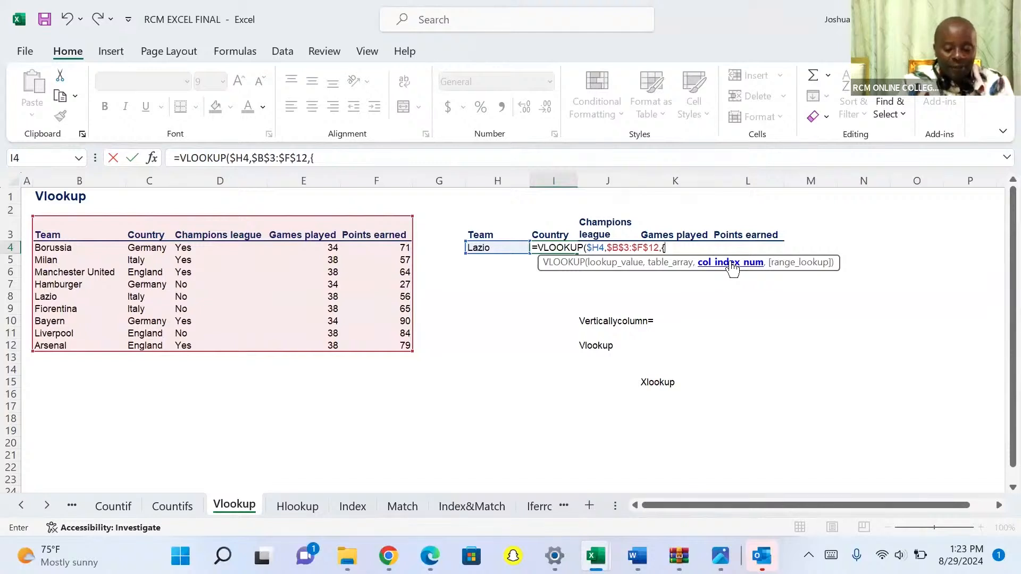
pyautogui.write('2,')
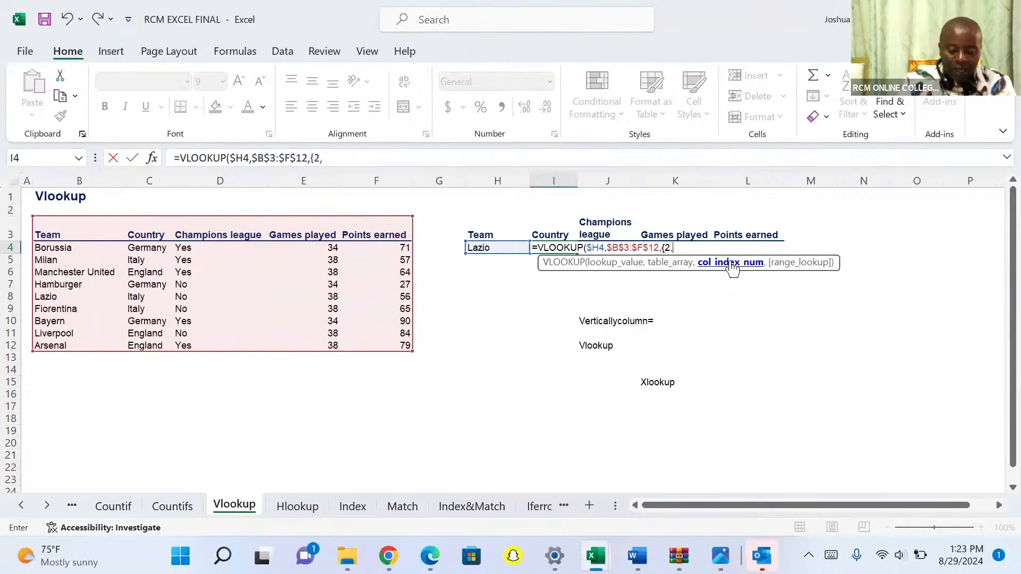
pyautogui.write('3,4')
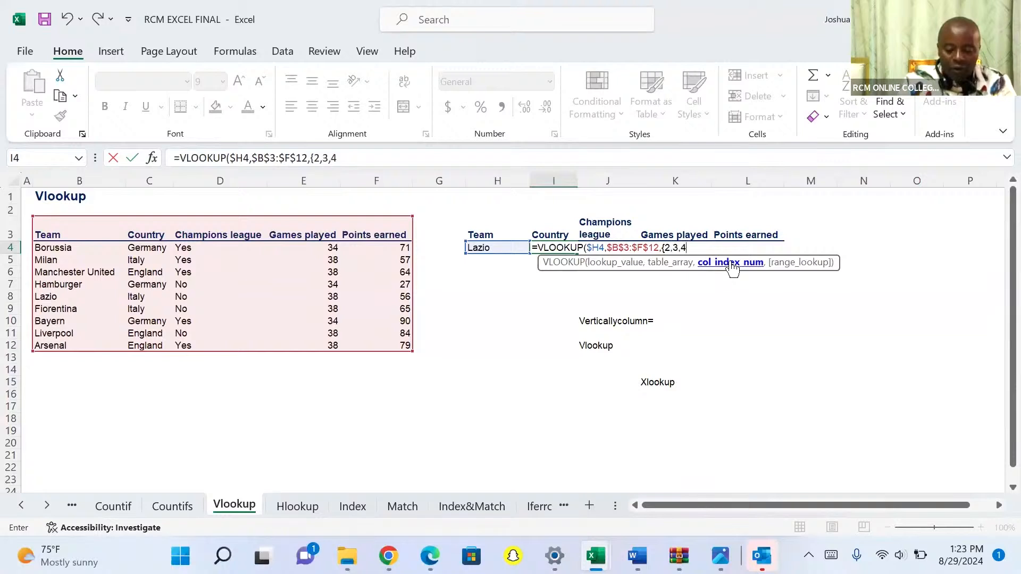
pyautogui.write(',5')
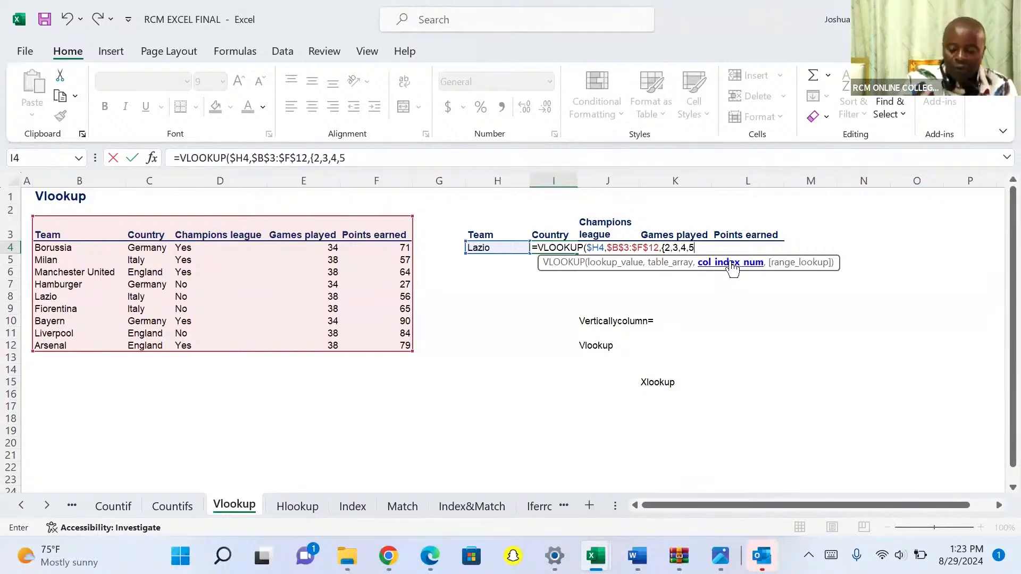
pyautogui.write('}')
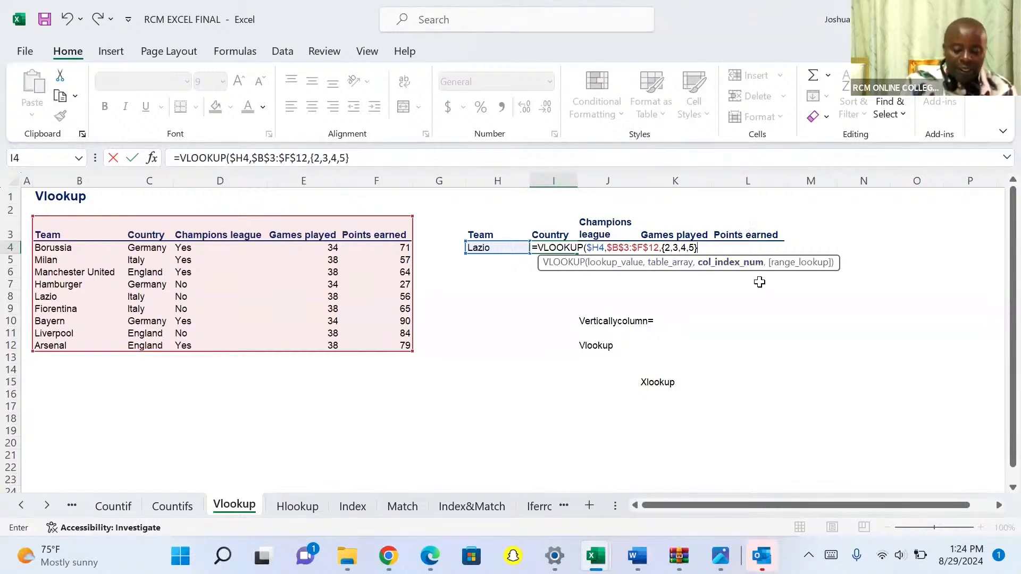
# Complete the VLOOKUP in I4 with FALSE for an exact match.
pyautogui.write(',')
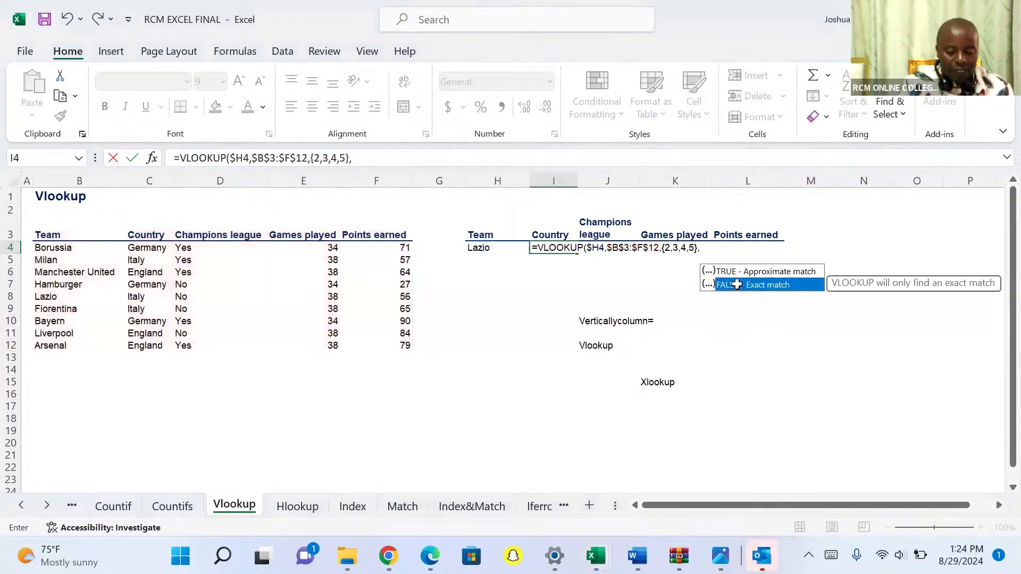
pyautogui.doubleClick(737, 285)
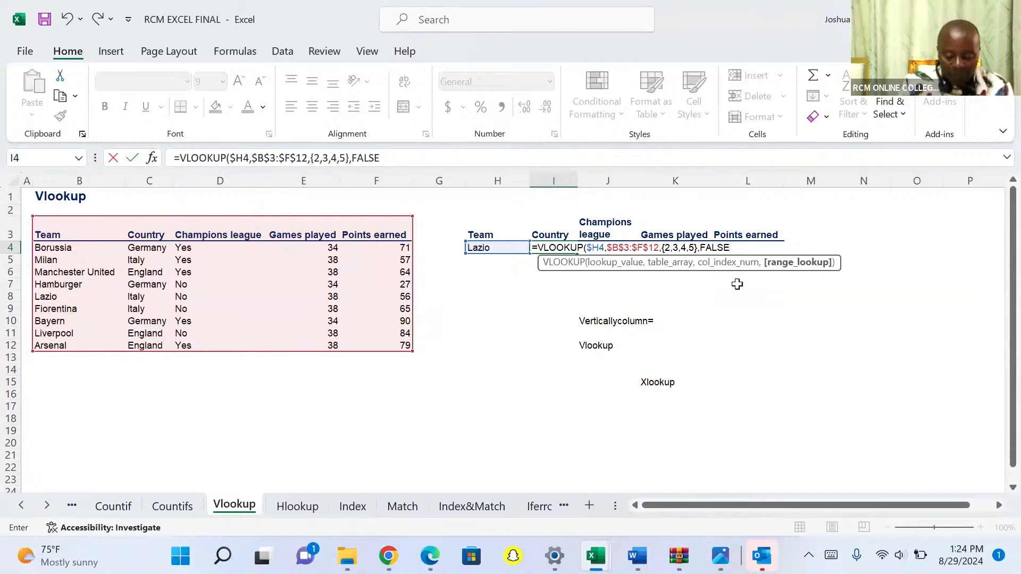
pyautogui.write(')')
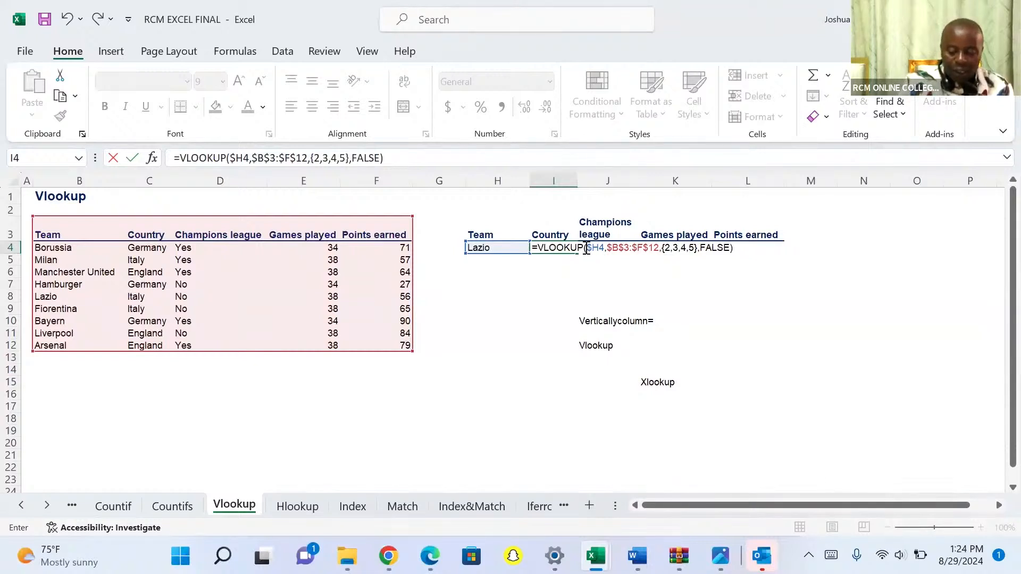
pyautogui.press('Return')
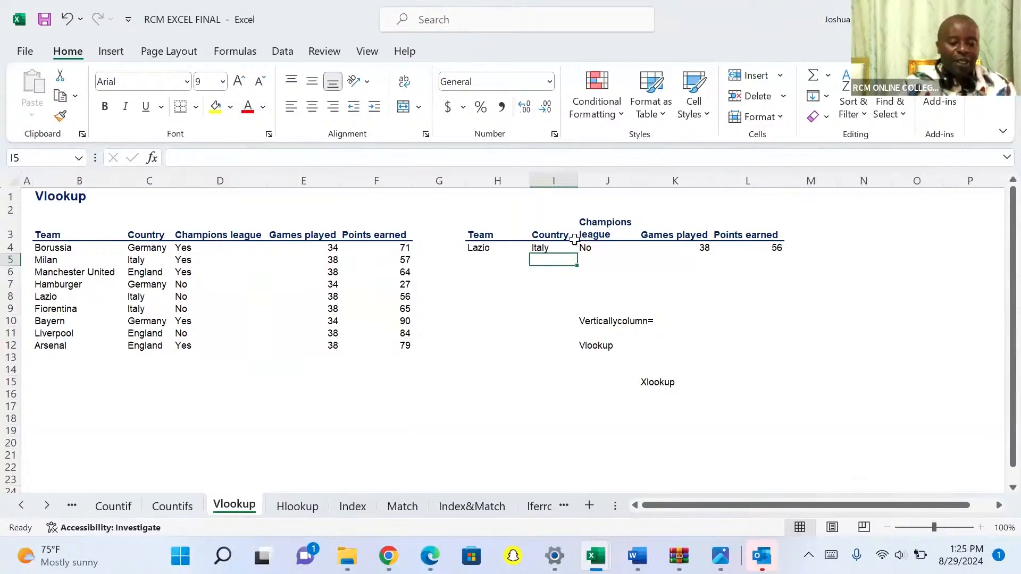
# Replace the FALSE range lookup argument in I4's VLOOKUP formula with 0.
pyautogui.click(549, 247)
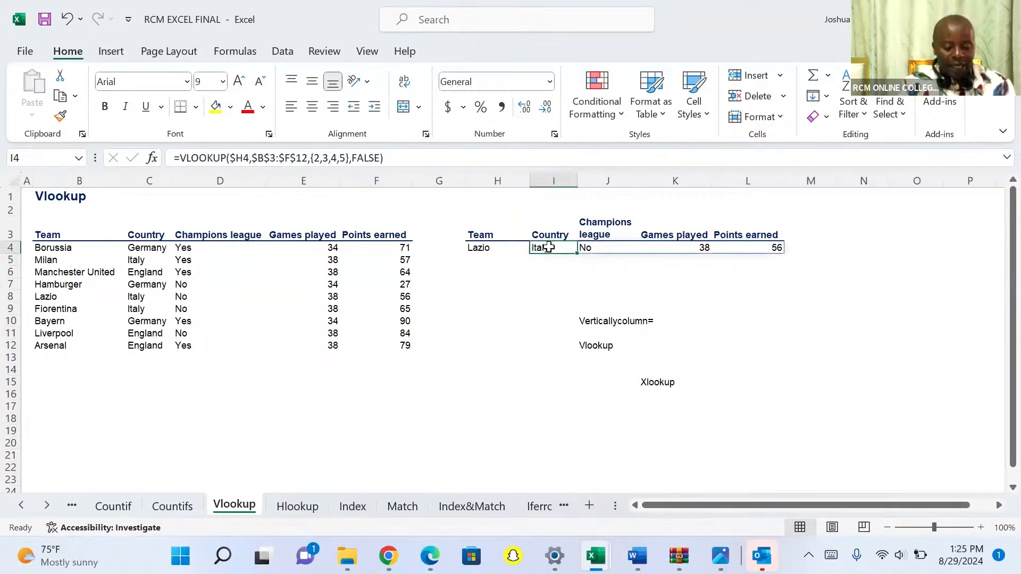
pyautogui.doubleClick(550, 247)
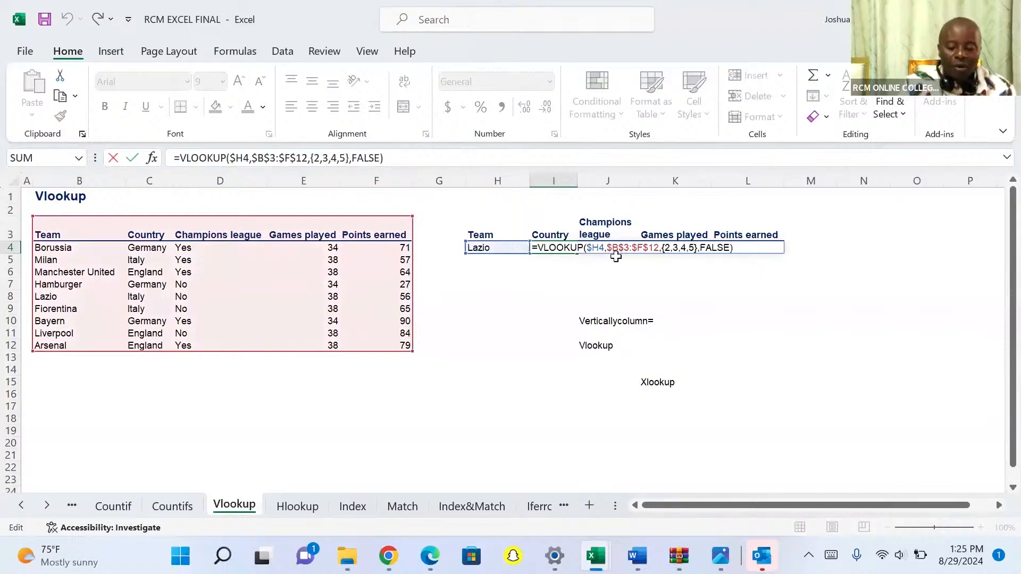
pyautogui.click(732, 249)
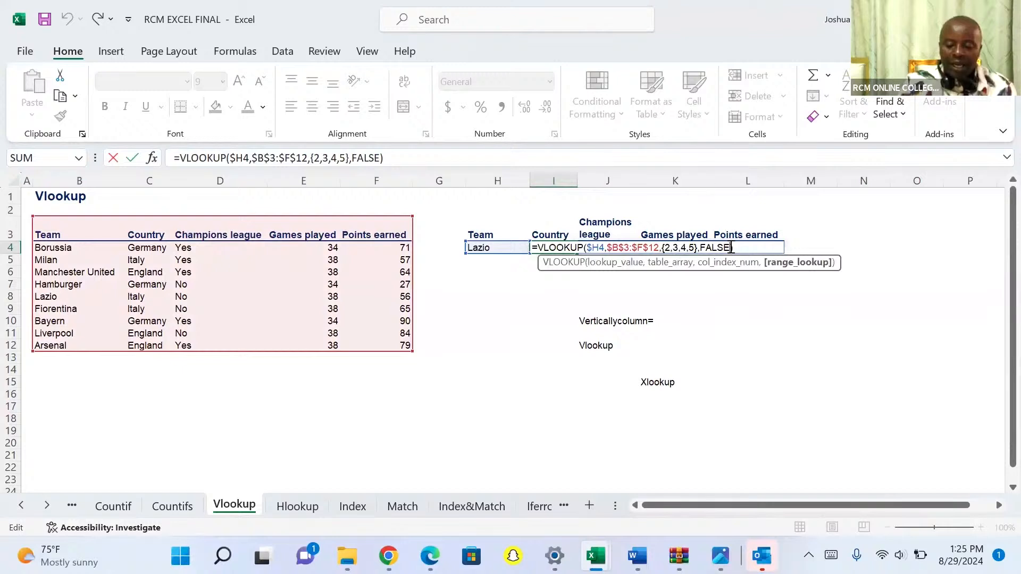
pyautogui.press('BackSpace')
pyautogui.press('BackSpace')
pyautogui.press('BackSpace')
pyautogui.press('BackSpace')
pyautogui.press('BackSpace')
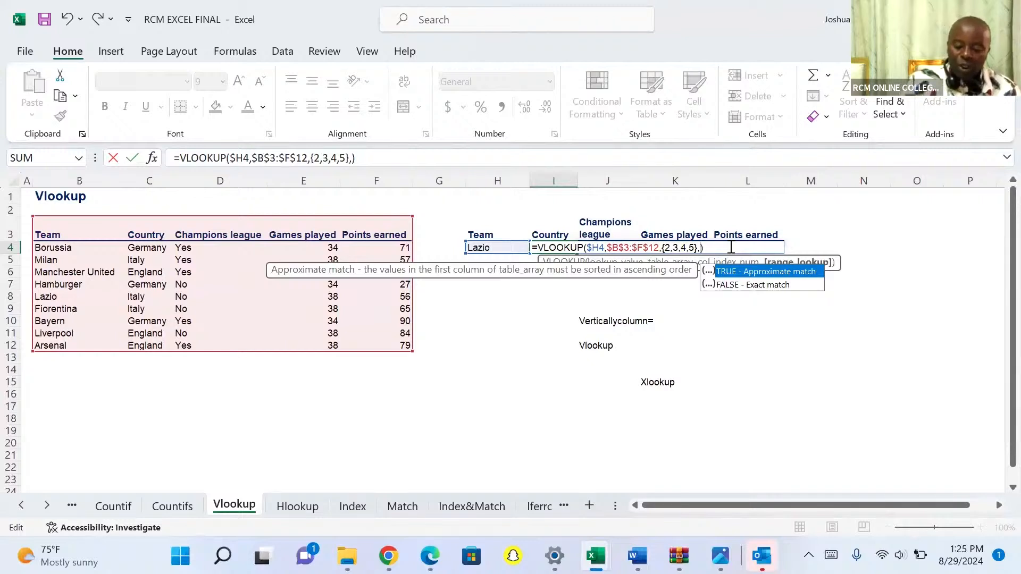
pyautogui.write('0')
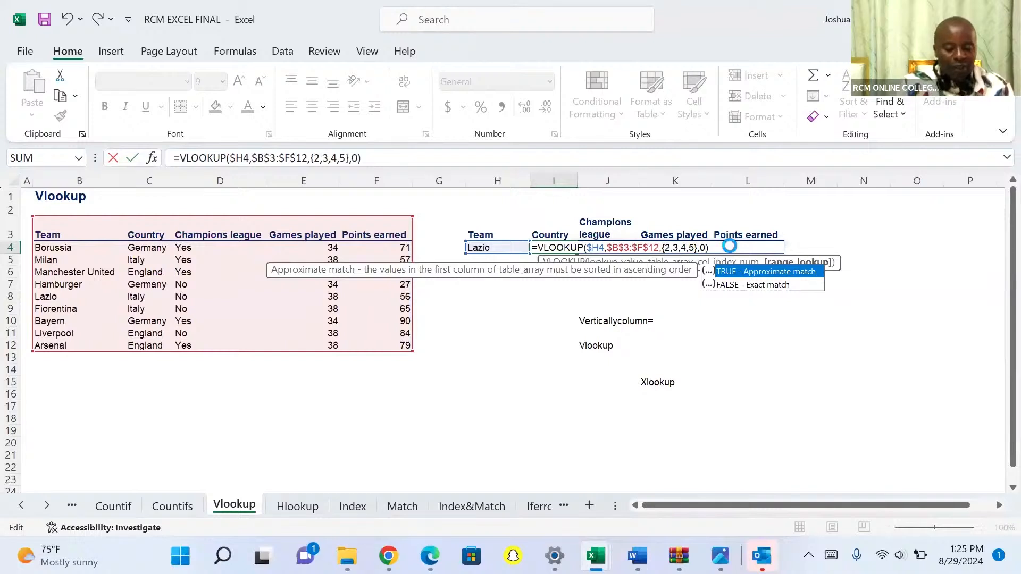
pyautogui.press('Return')
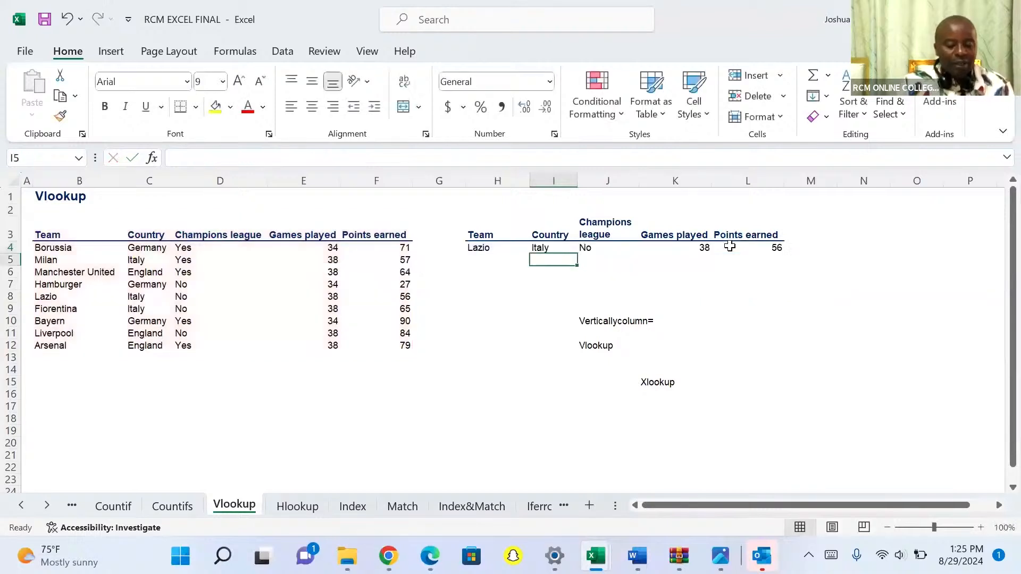
# Enter "milan" as the team in H5 and fill the VLOOKUP formula from I4 down to I6.
pyautogui.click(490, 258)
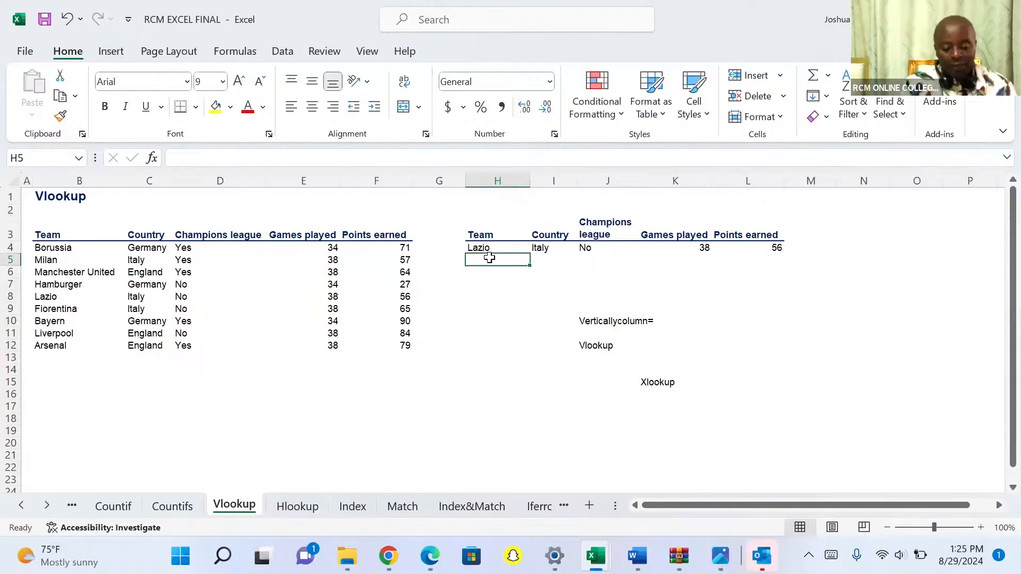
pyautogui.write('mi')
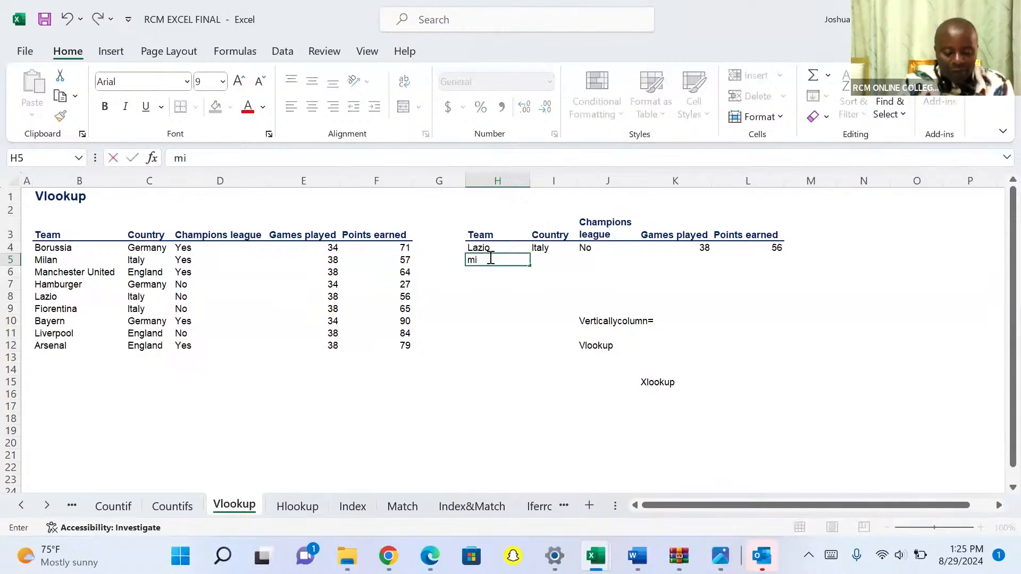
pyautogui.write('lan')
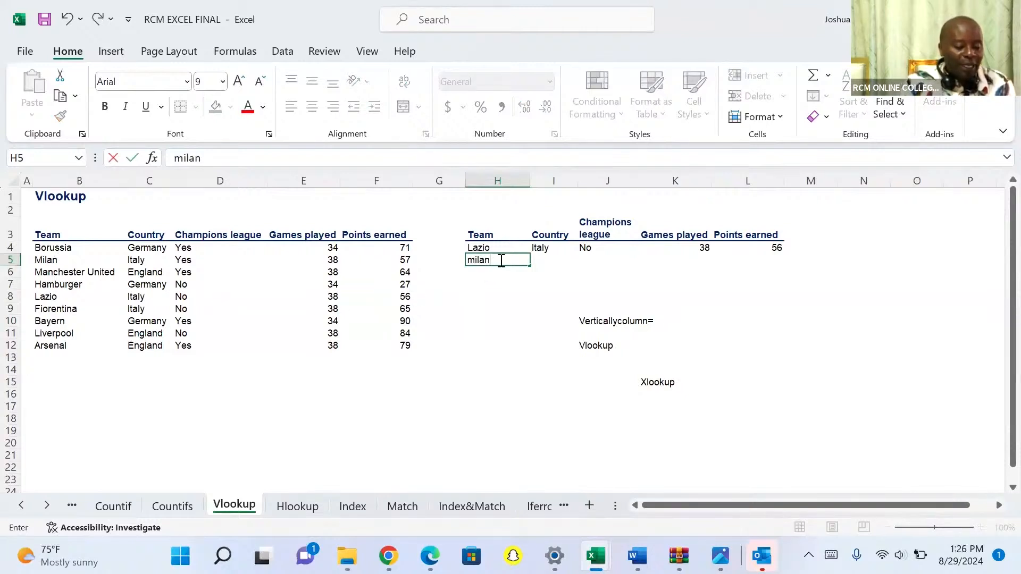
pyautogui.click(541, 247)
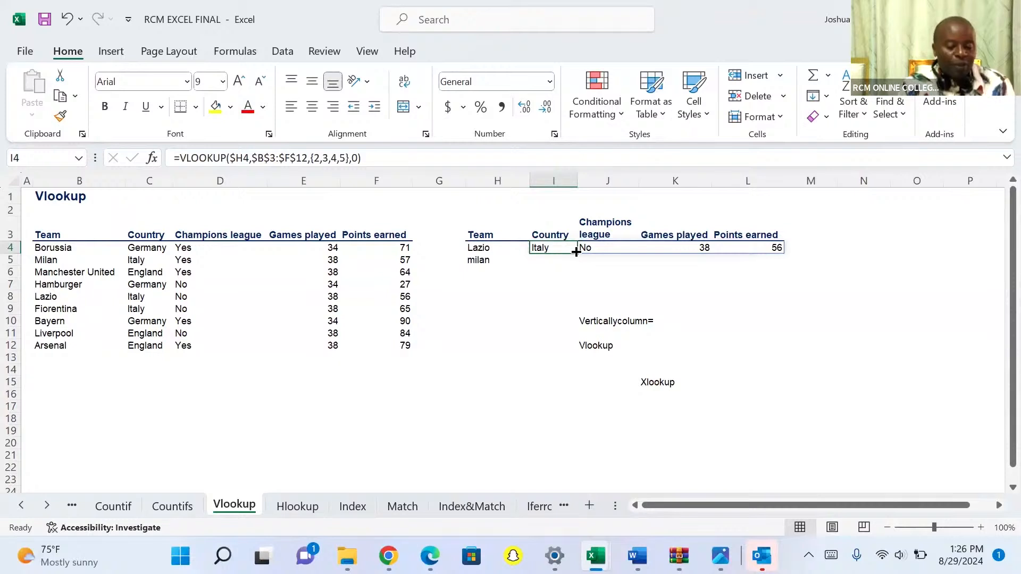
pyautogui.moveTo(577, 254); pyautogui.dragTo(567, 284)
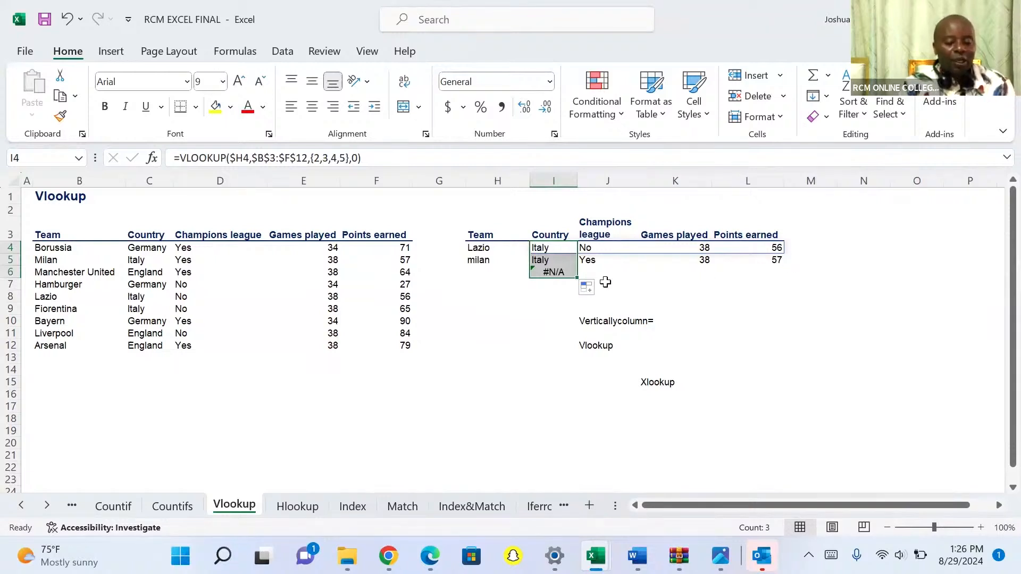
# Enter "Arsenal" as the team in cell H6.
pyautogui.click(487, 271)
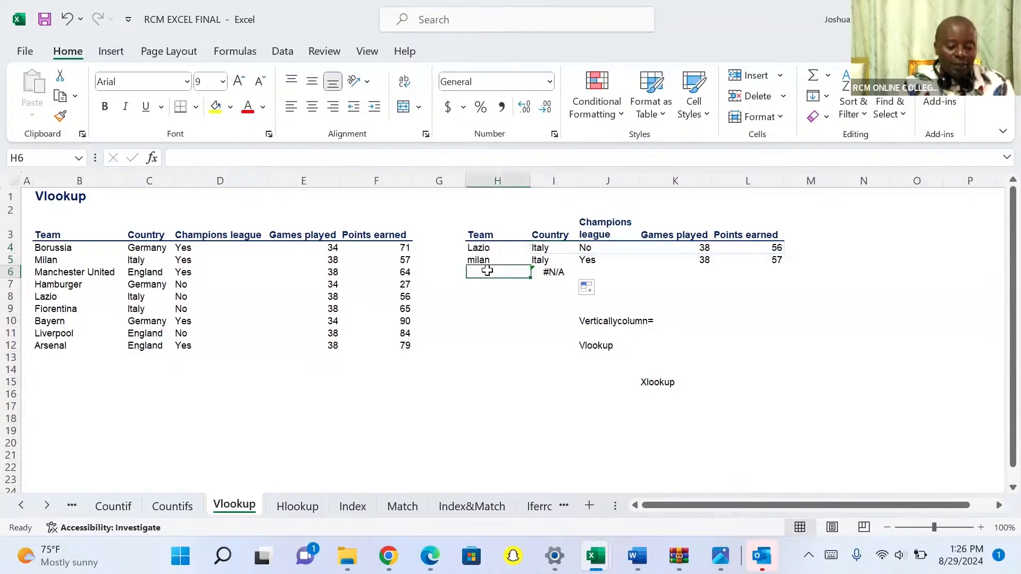
pyautogui.write('Ars')
pyautogui.write('e')
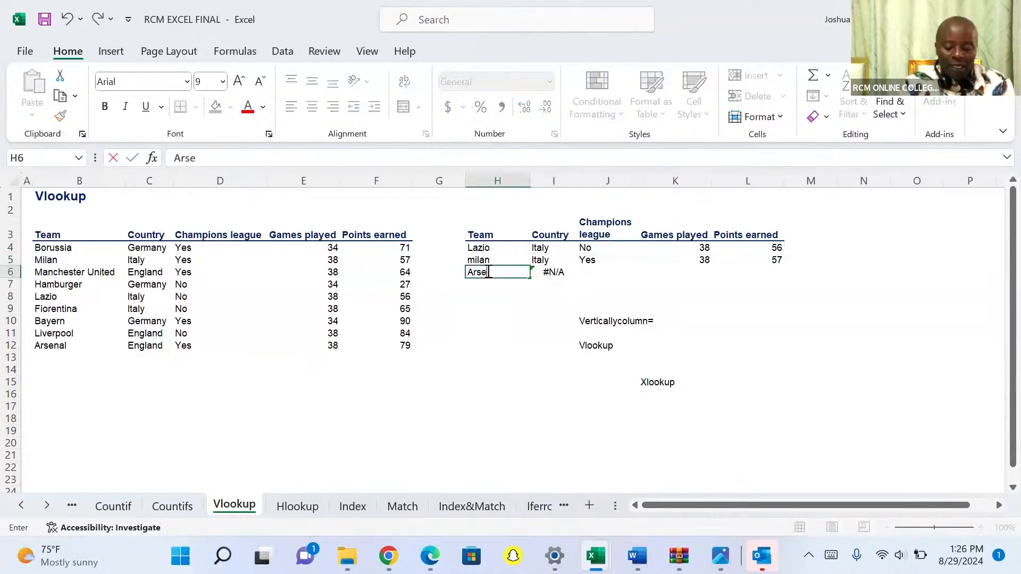
pyautogui.write('nal')
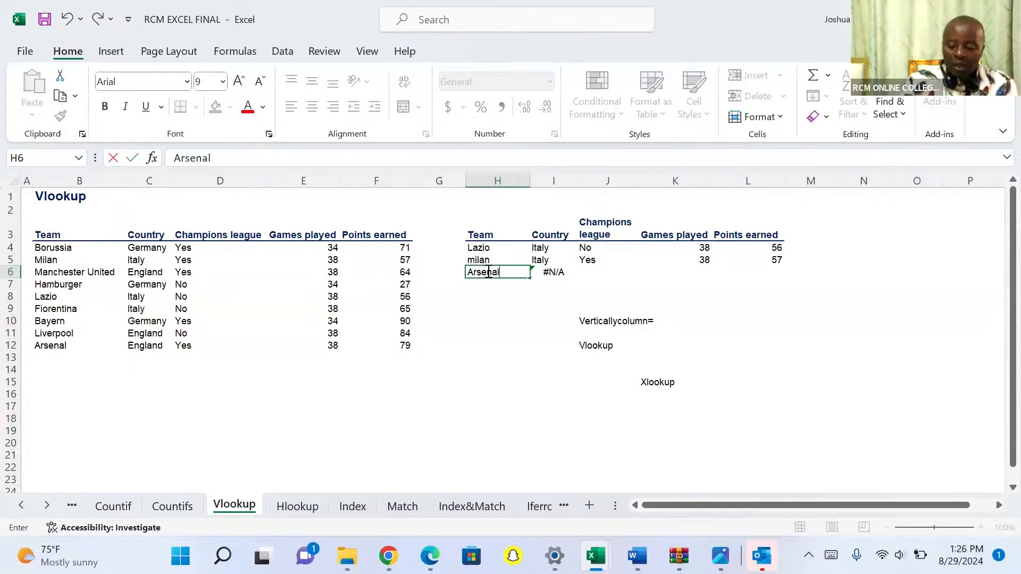
pyautogui.press('Return')
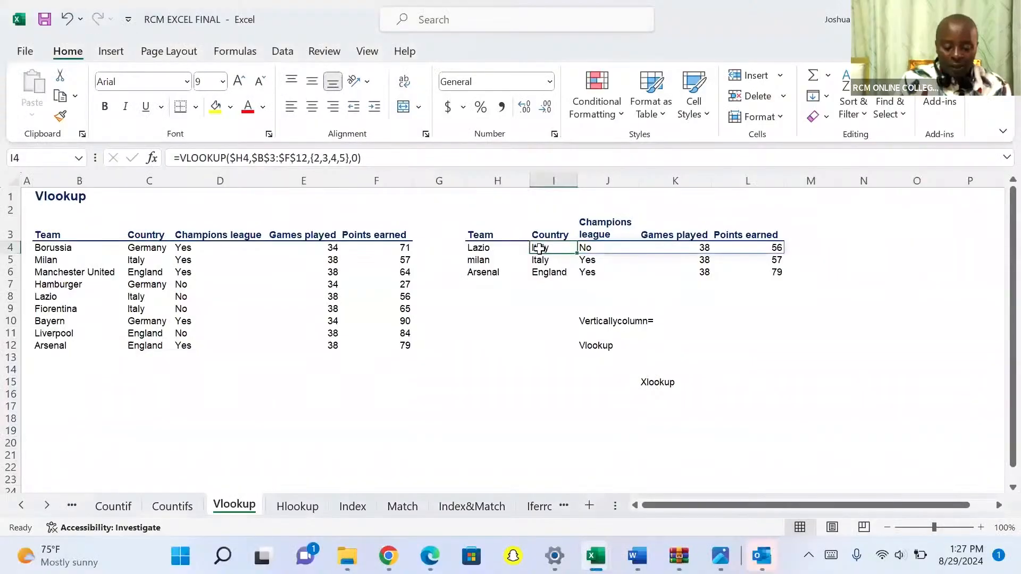
# Clear the VLOOKUP formulas from cells I4 to I6.
pyautogui.hotkey('shift', 'Down')
pyautogui.hotkey('shift', 'Down')
pyautogui.press('Delete')
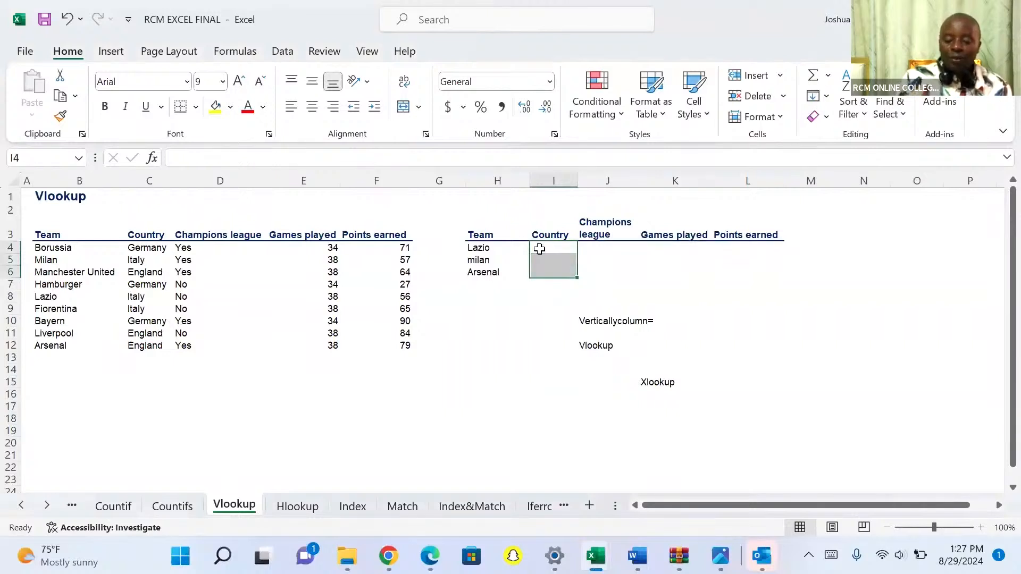
# Start a new VLOOKUP formula in I4 with the column-locked reference $H4 as the lookup value.
pyautogui.click(540, 249)
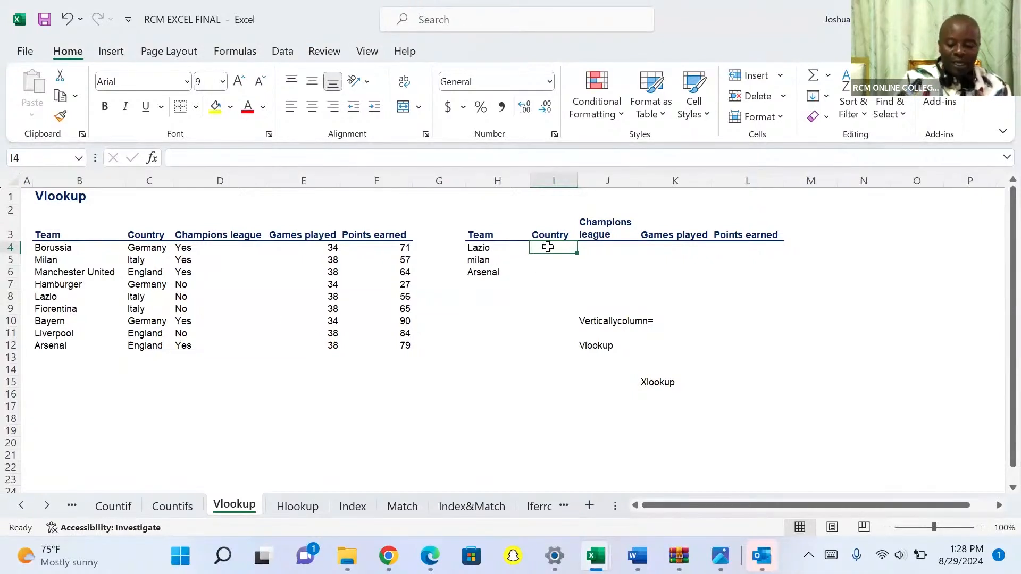
pyautogui.write('=')
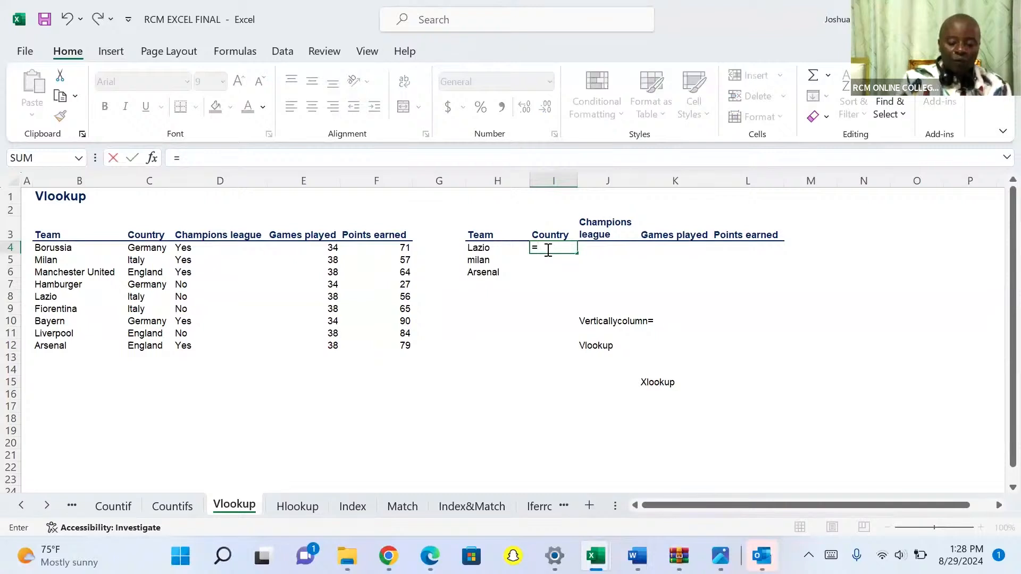
pyautogui.write('vloo')
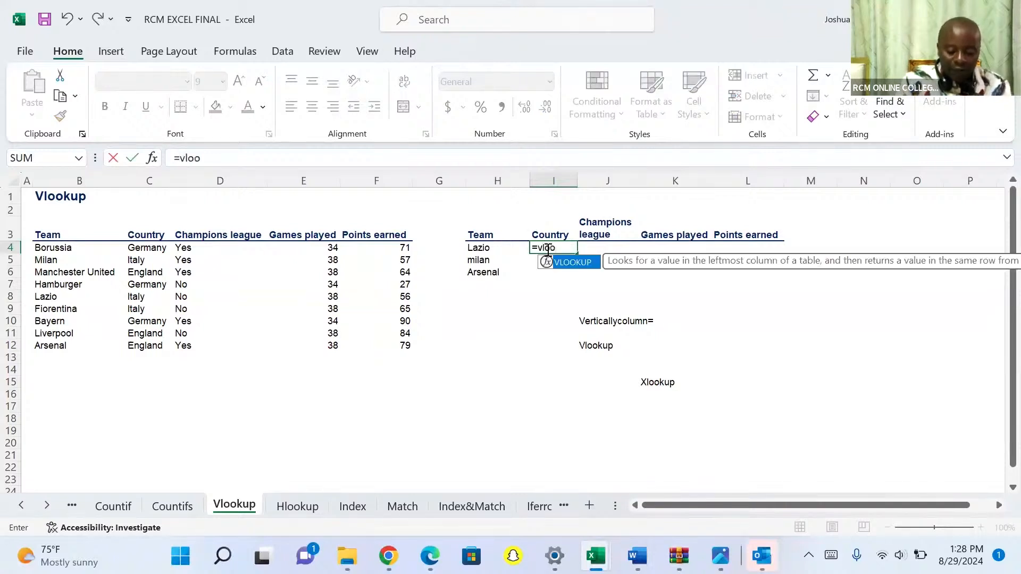
pyautogui.press('Tab')
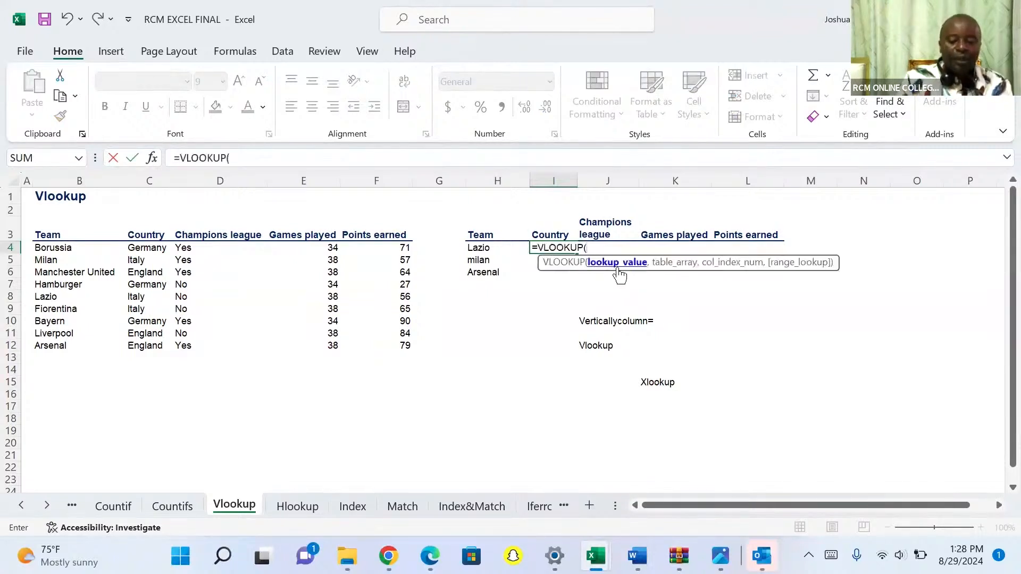
pyautogui.click(485, 251)
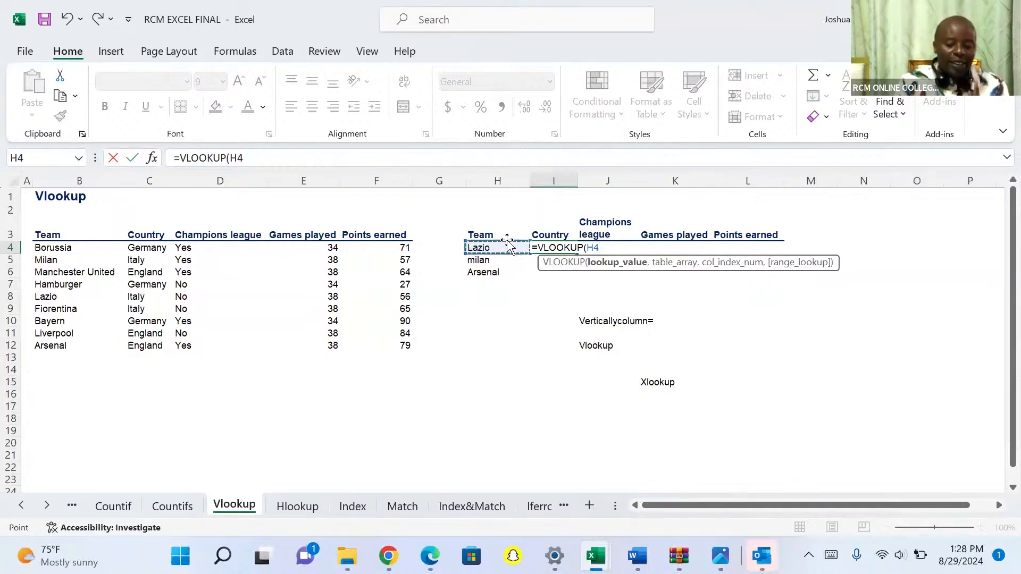
pyautogui.click(589, 247)
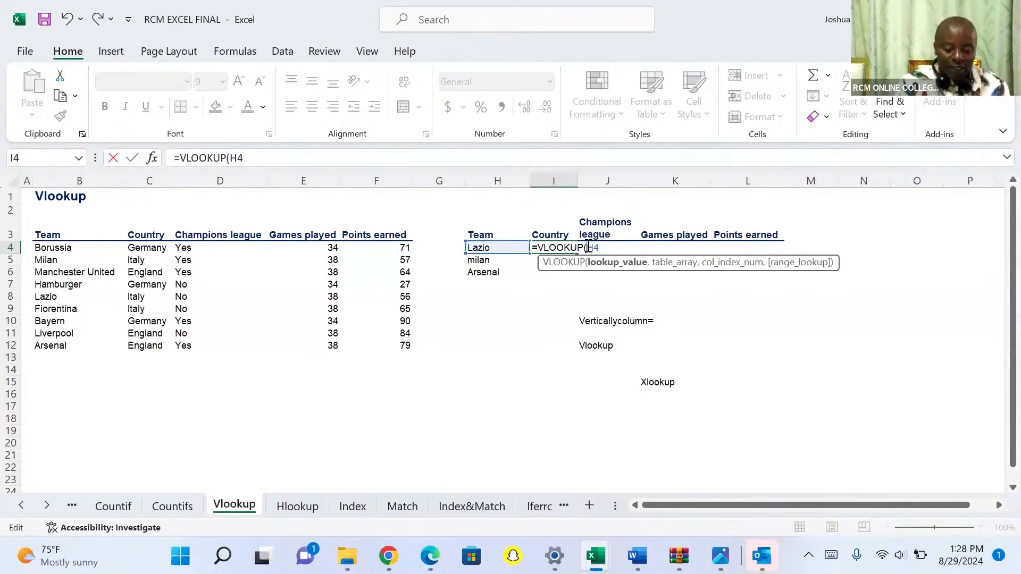
pyautogui.write('$')
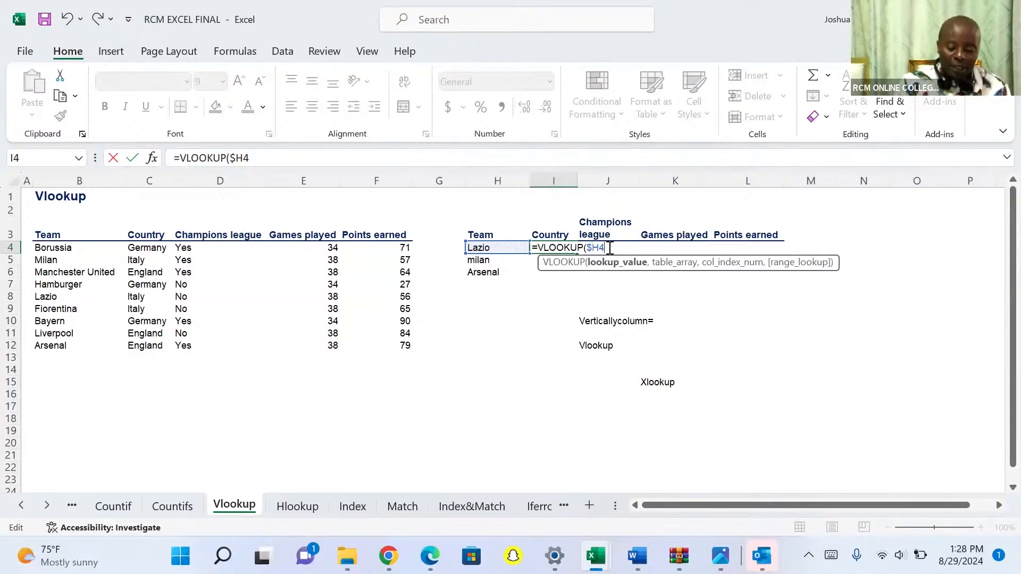
pyautogui.write(',')
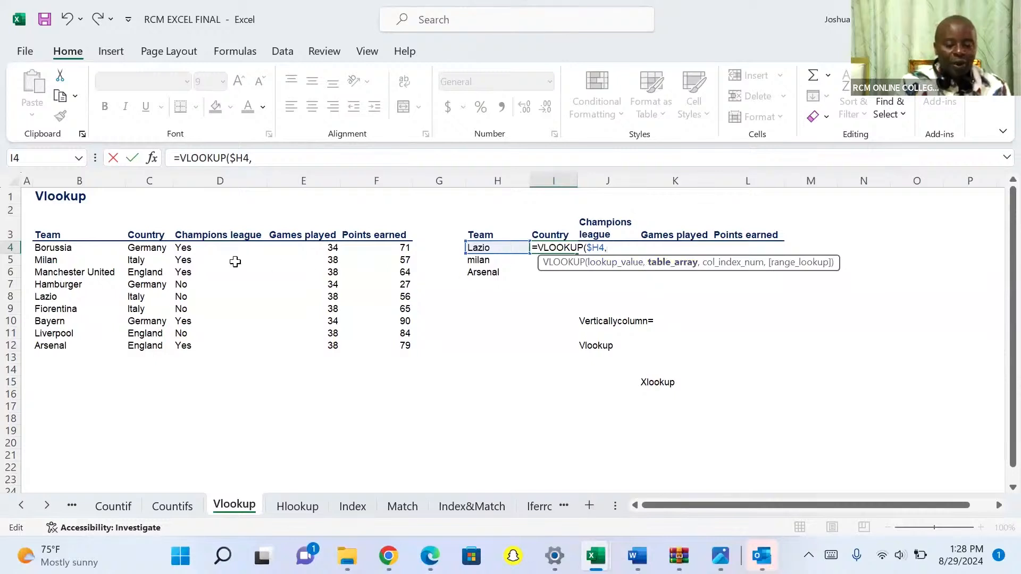
# Set the VLOOKUP table array in I4 to the full team table with the absolute reference $B$3:$F$12.
pyautogui.moveTo(58, 238); pyautogui.dragTo(393, 237)
pyautogui.hotkey('ctrl', 'shift', 'Down')
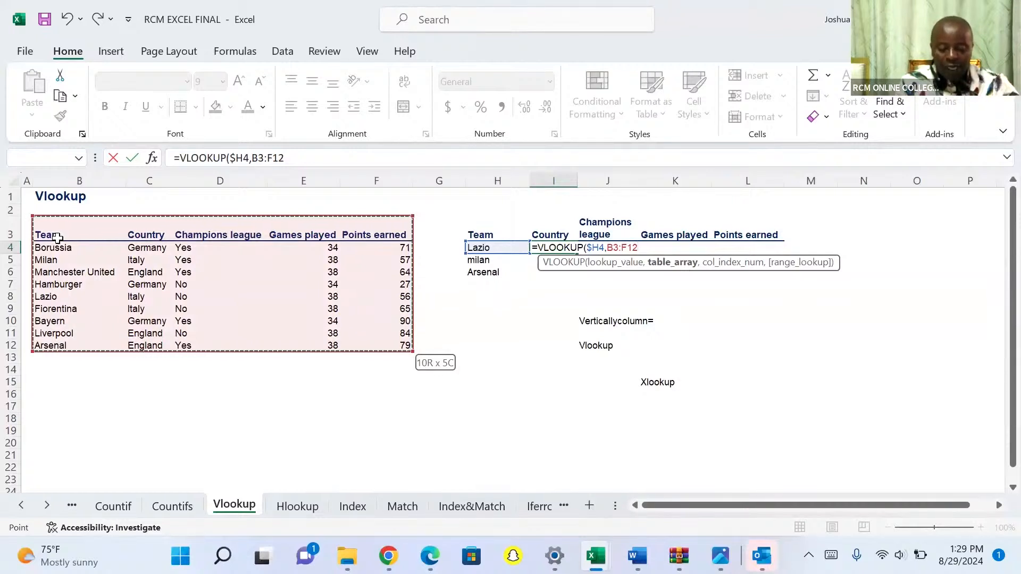
pyautogui.press('F4')
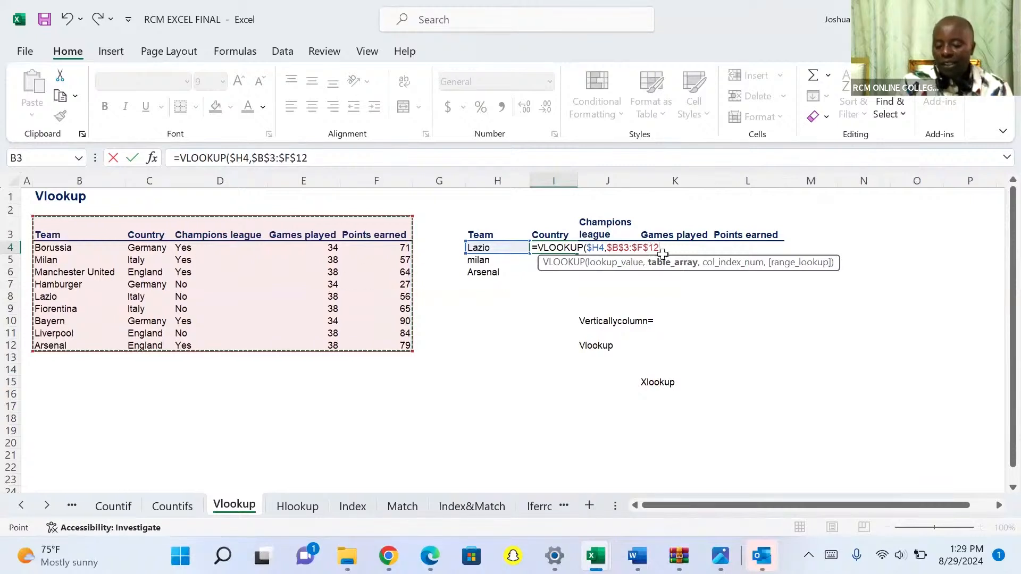
pyautogui.write(',')
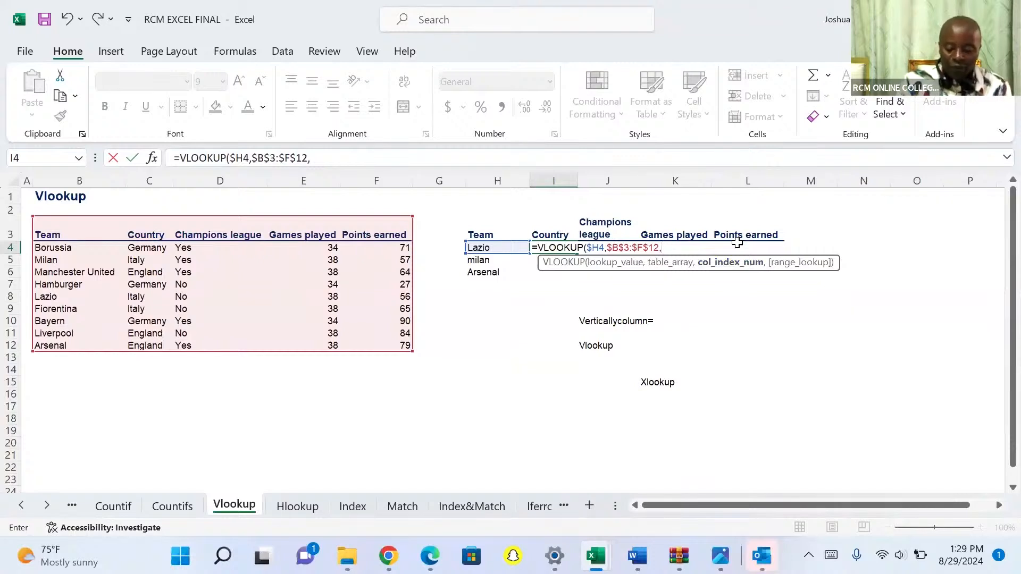
# Finish the VLOOKUP formula in I4 with the column index array {2,3,4,5} and 0 for an exact match.
pyautogui.write('{')
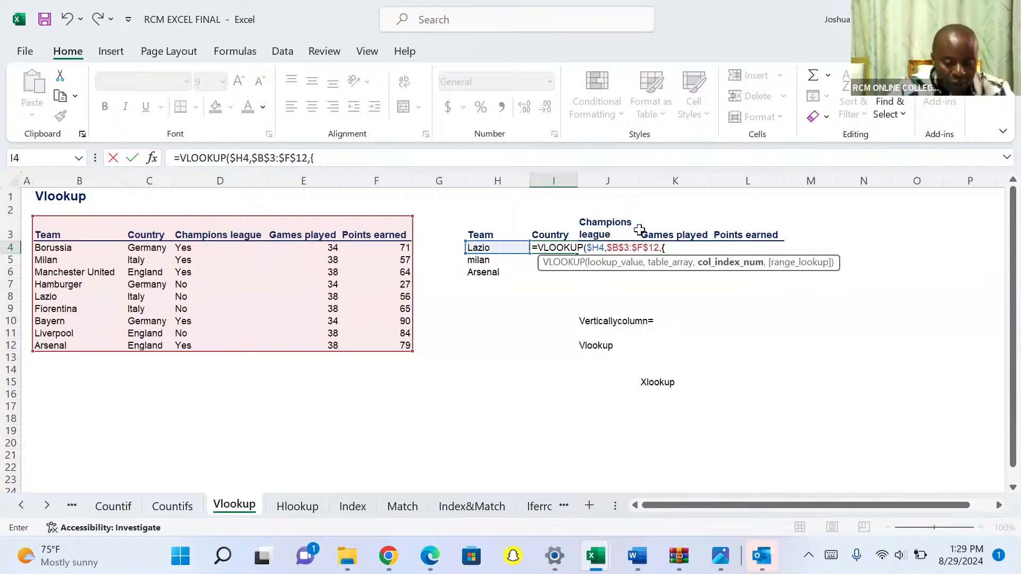
pyautogui.write('2,3,4')
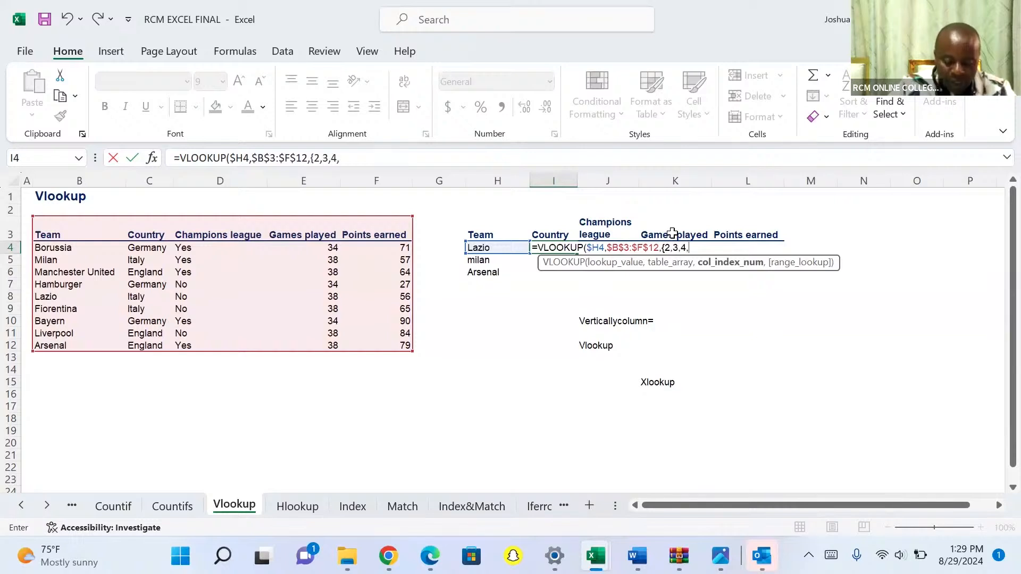
pyautogui.write(',5')
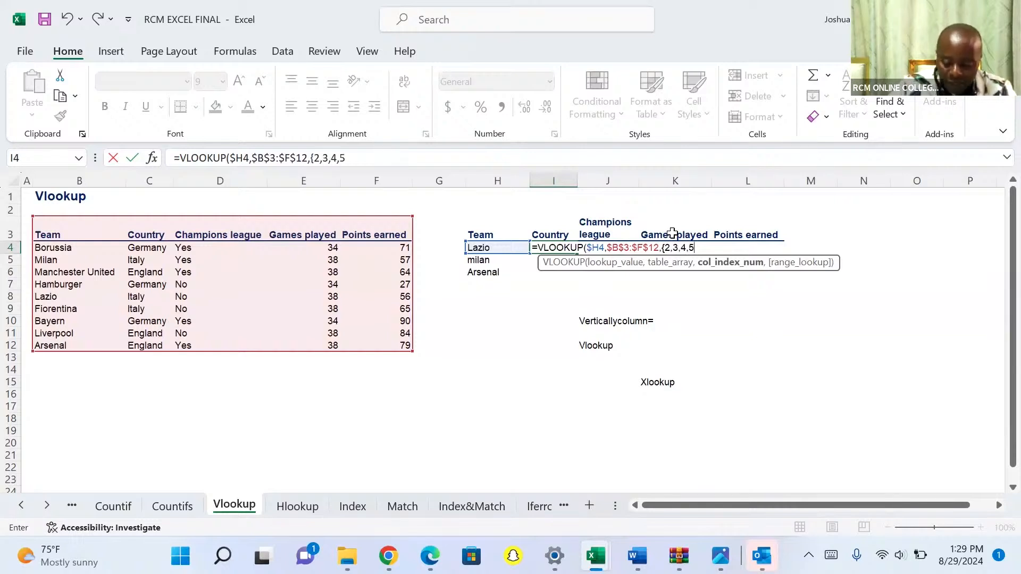
pyautogui.write('}')
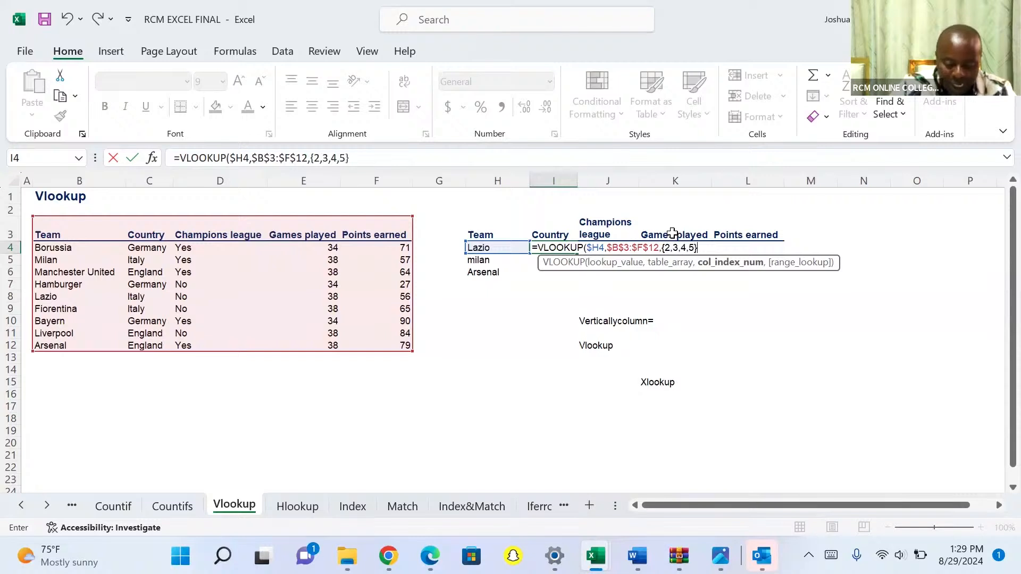
pyautogui.write(',')
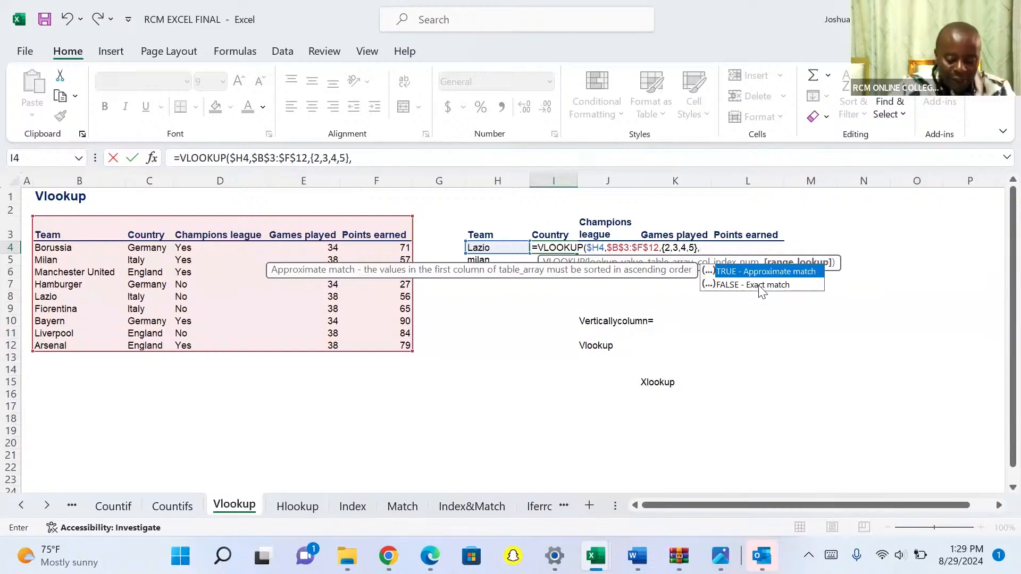
pyautogui.write('0')
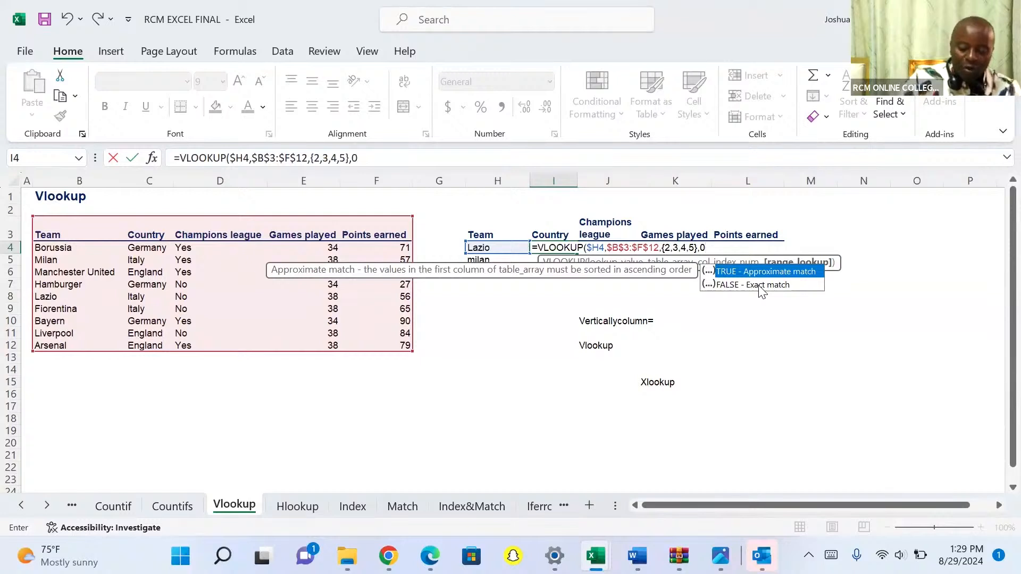
pyautogui.write(')')
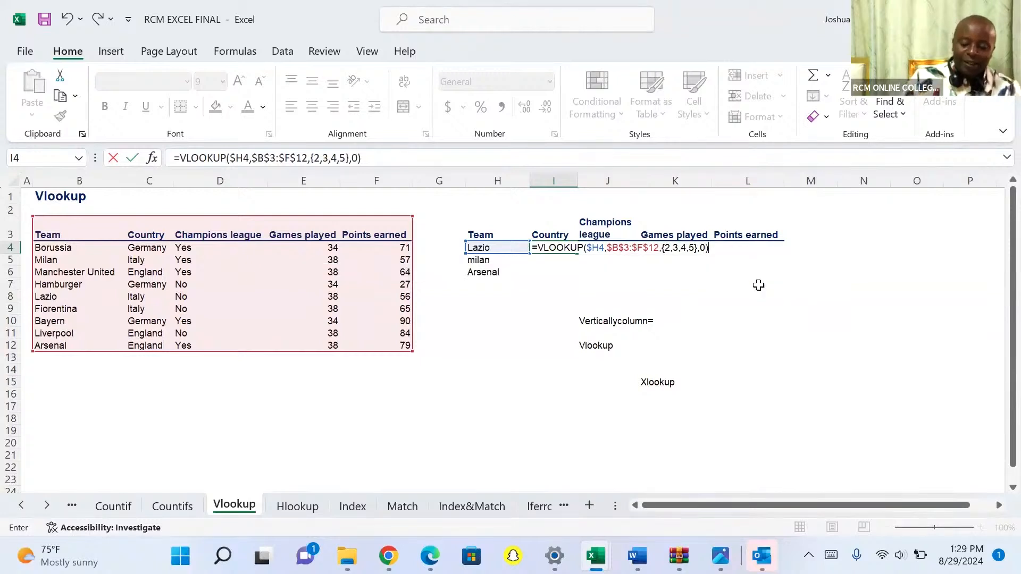
pyautogui.press('Return')
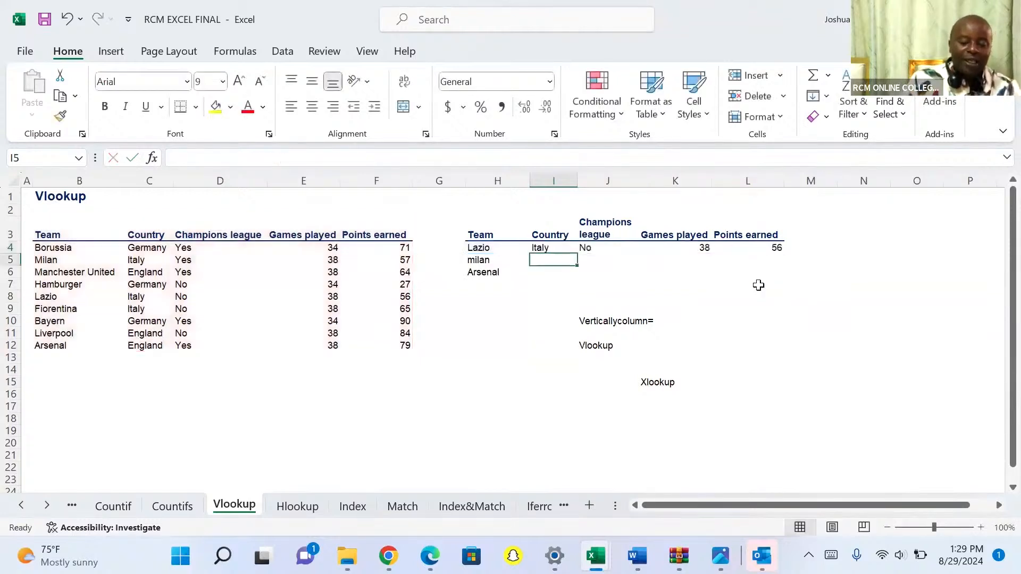
# Fill the array VLOOKUP formula from I4 down to I6 for the remaining teams.
pyautogui.click(545, 247)
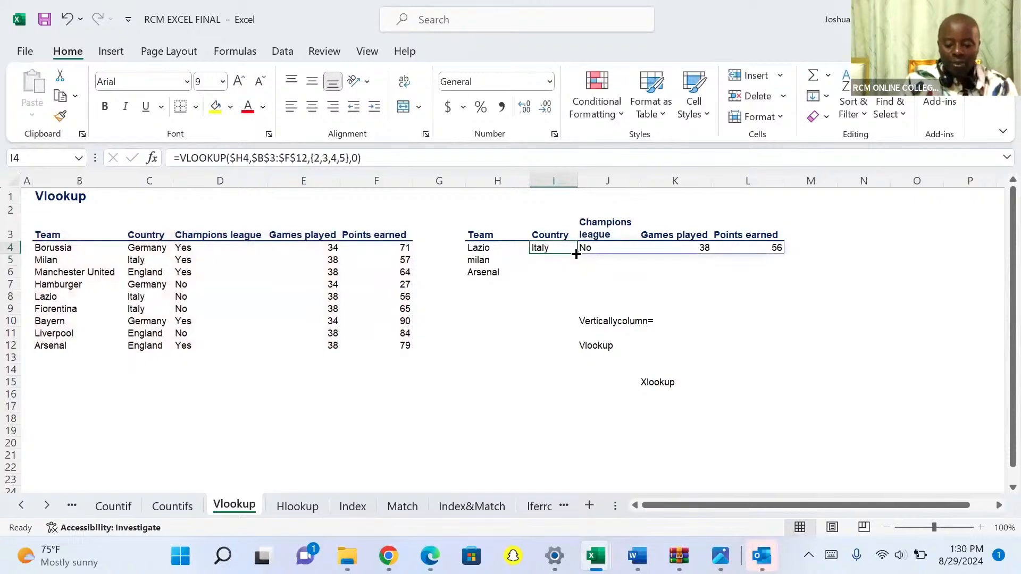
pyautogui.moveTo(576, 254); pyautogui.dragTo(575, 266)
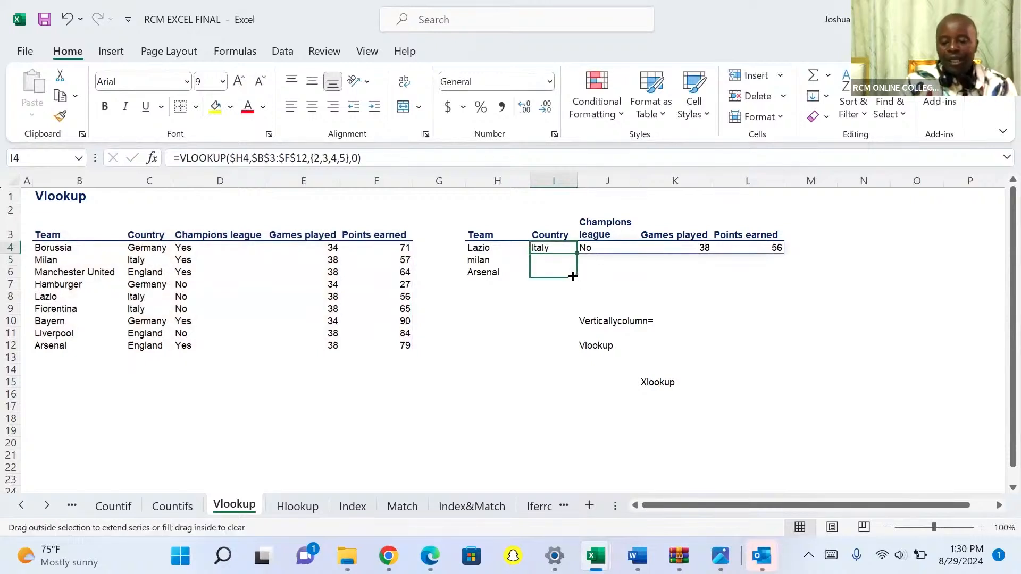
pyautogui.moveTo(573, 276); pyautogui.dragTo(573, 277)
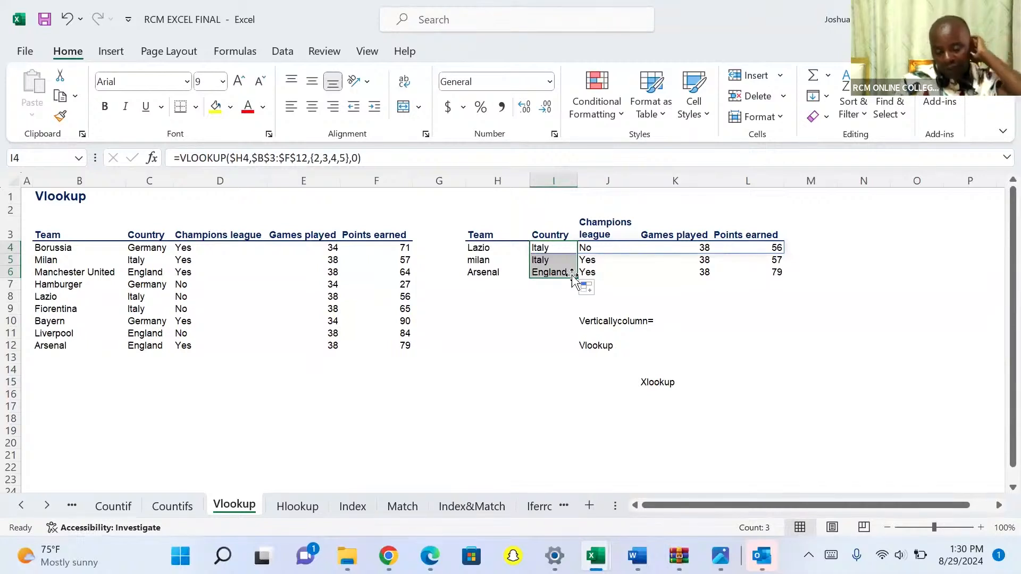
# Clear the VLOOKUP formulas from I4 to I6 and start an XLOOKUP formula in I4 with H4 as the lookup value.
pyautogui.press('Delete')
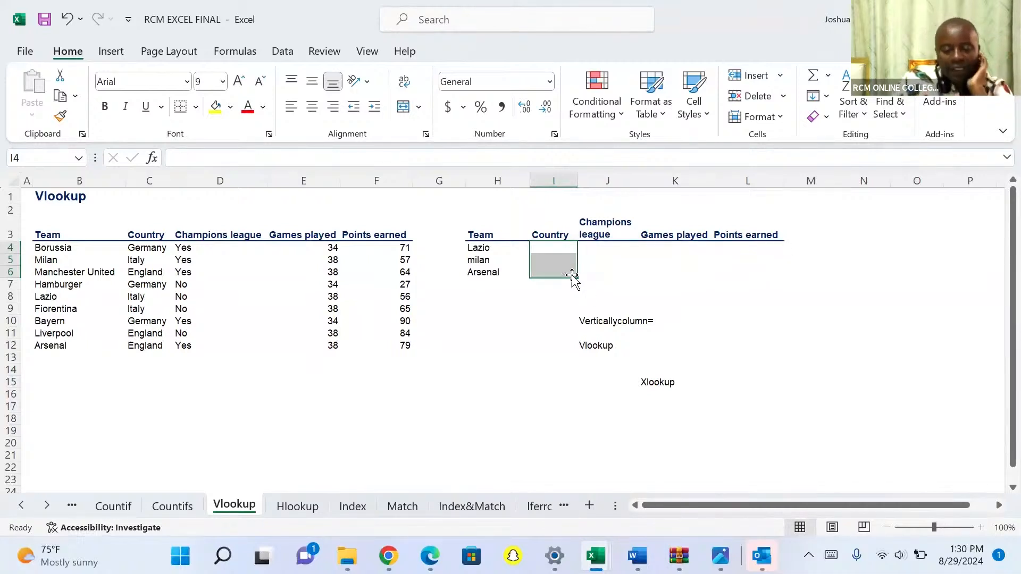
pyautogui.click(553, 247)
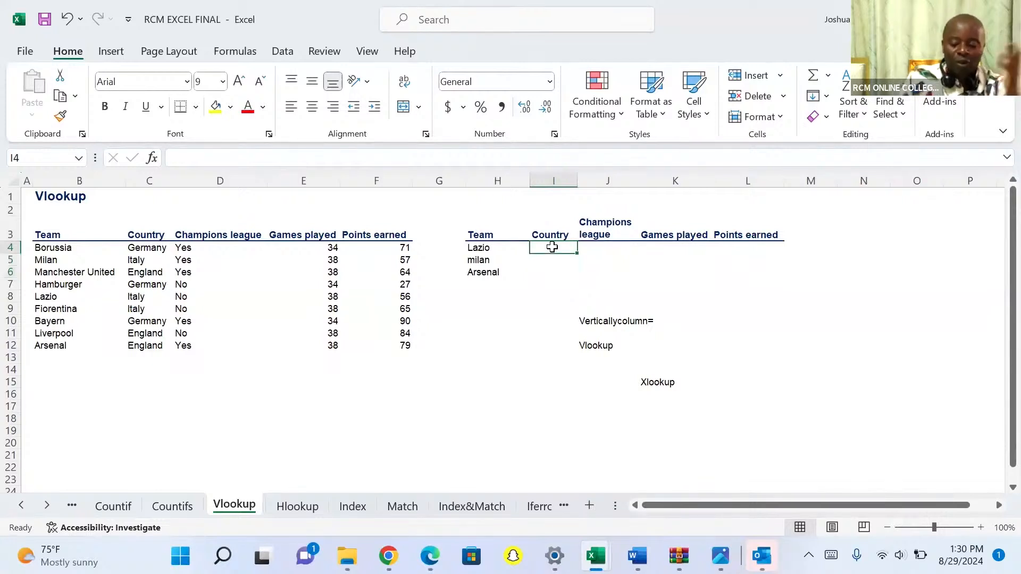
pyautogui.write('=')
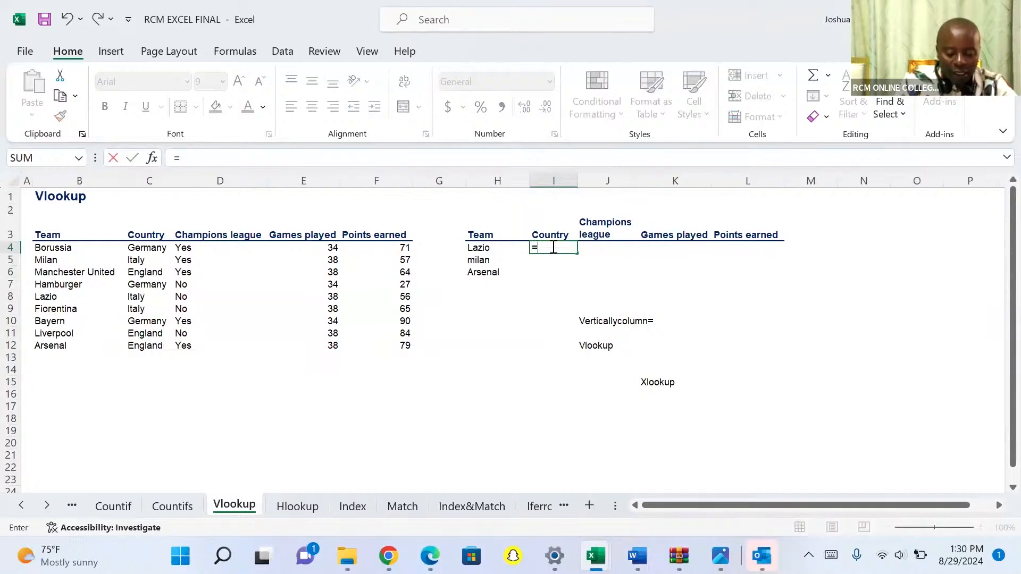
pyautogui.write('xl')
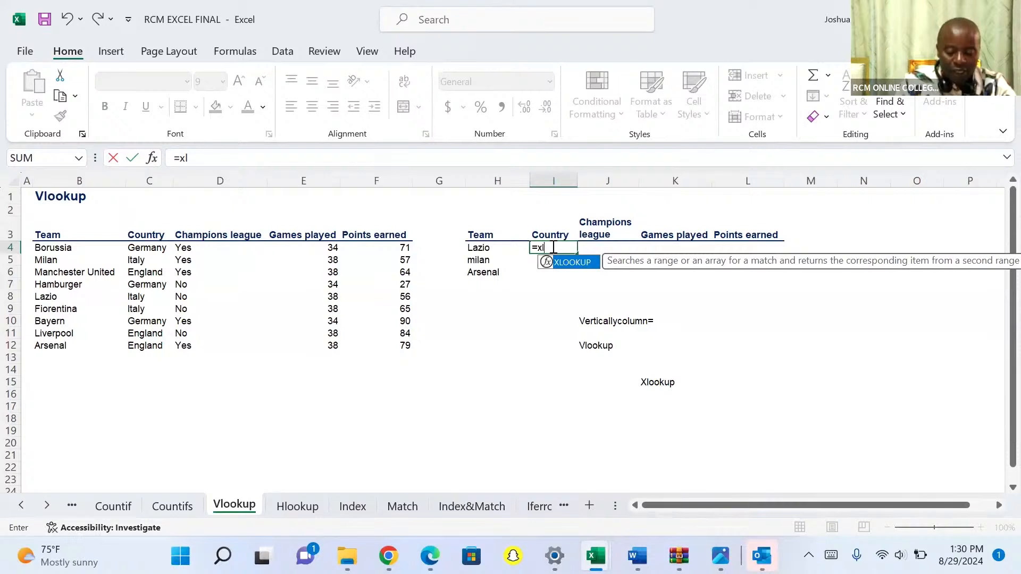
pyautogui.write('oo')
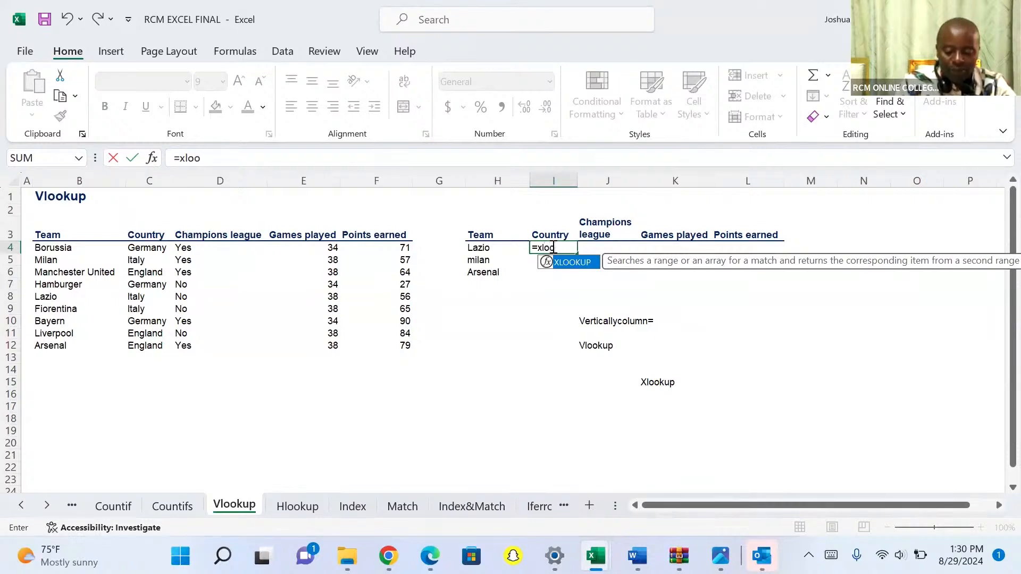
pyautogui.press('Tab')
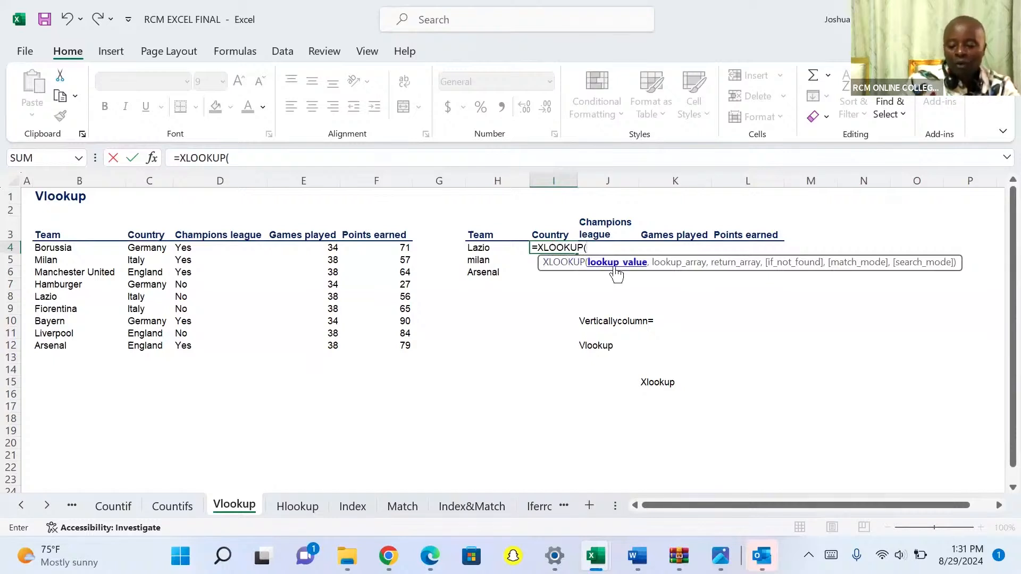
pyautogui.click(482, 249)
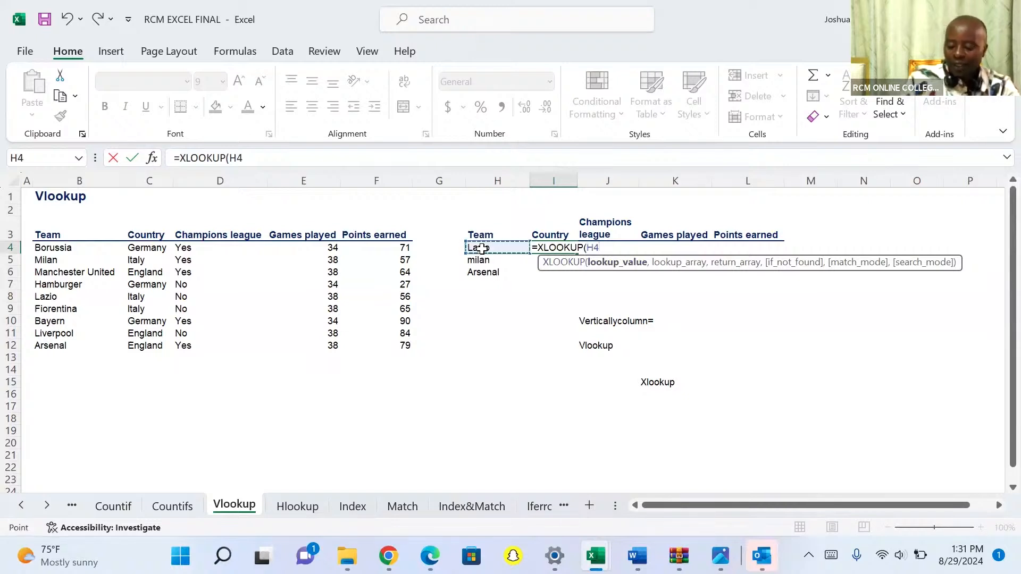
pyautogui.write(',')
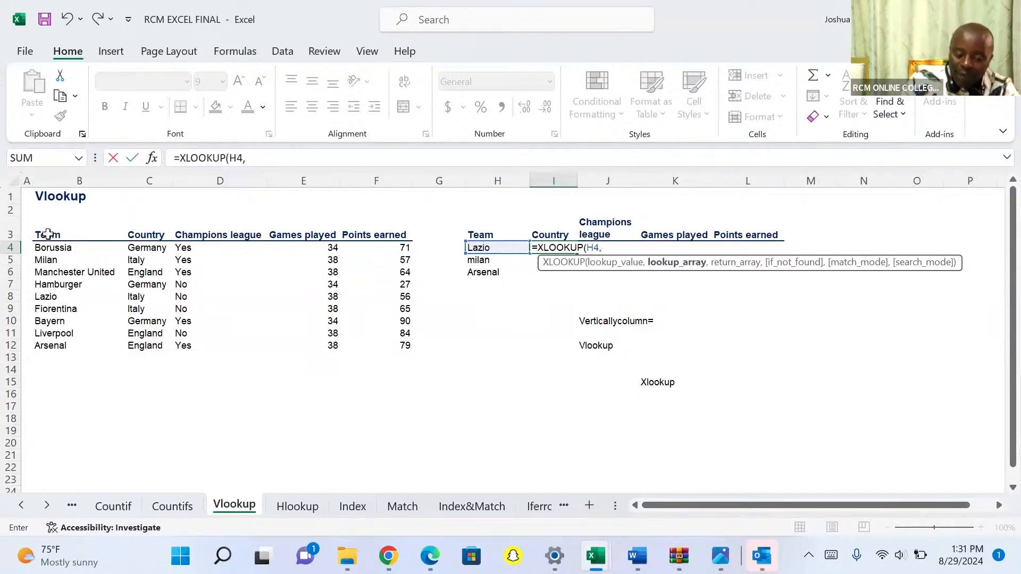
# Complete the XLOOKUP formula in I4 with B3:B12 as the lookup array and C3:F12 as the return array.
pyautogui.click(48, 234)
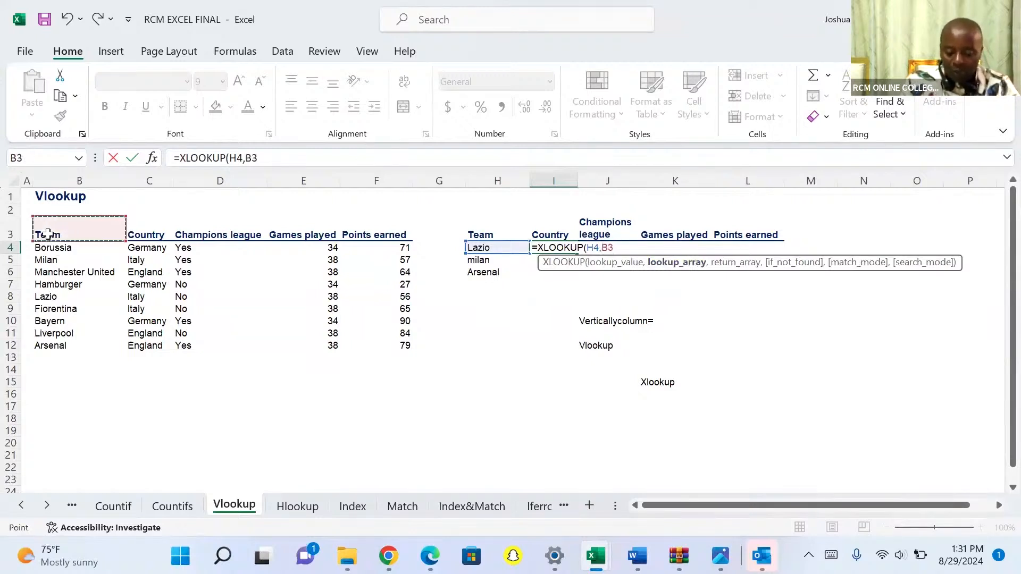
pyautogui.hotkey('ctrl', 'shift', 'Down')
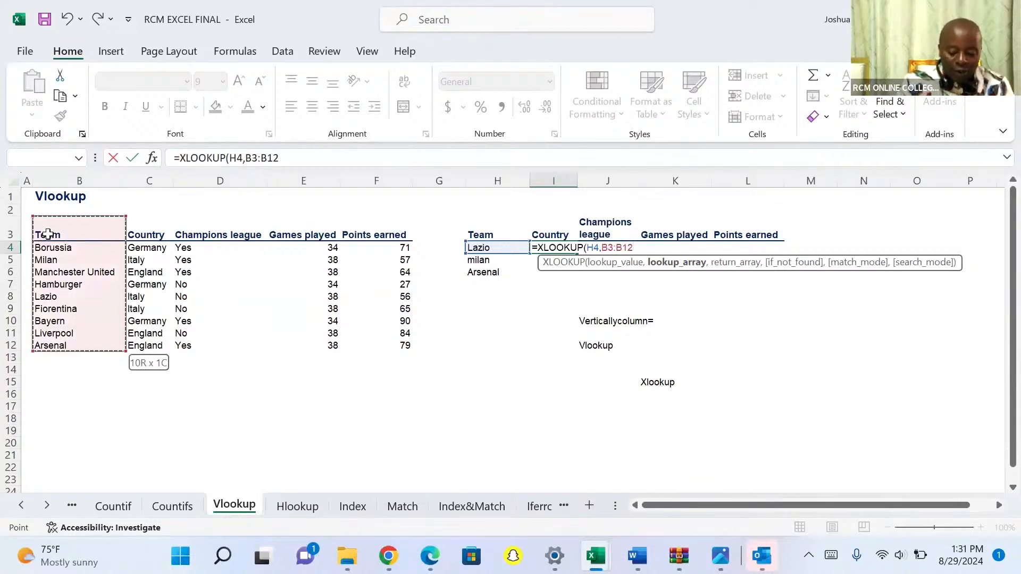
pyautogui.write(',')
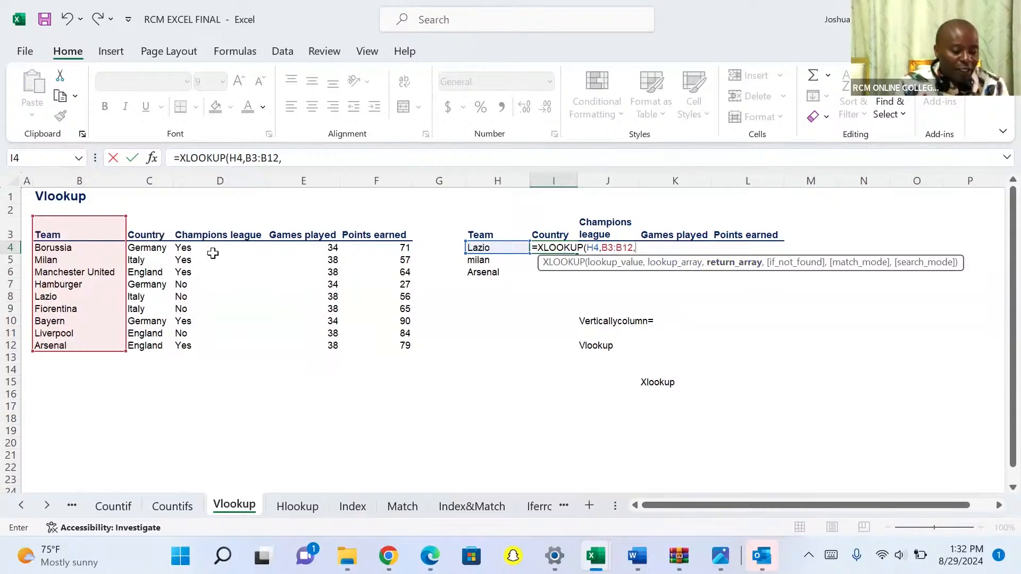
pyautogui.click(143, 234)
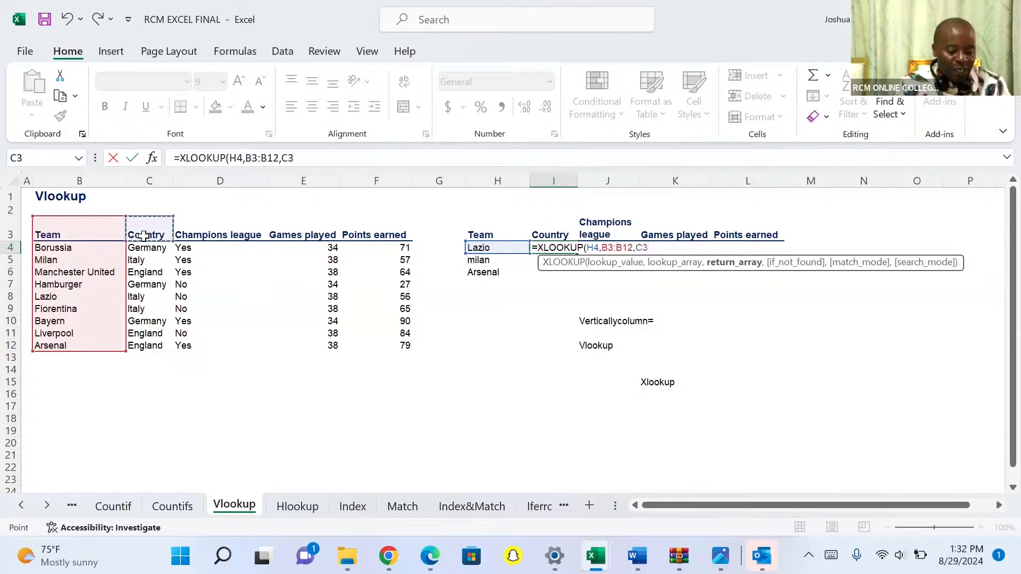
pyautogui.hotkey('ctrl', 'shift', 'Right')
pyautogui.hotkey('ctrl', 'shift', 'Down')
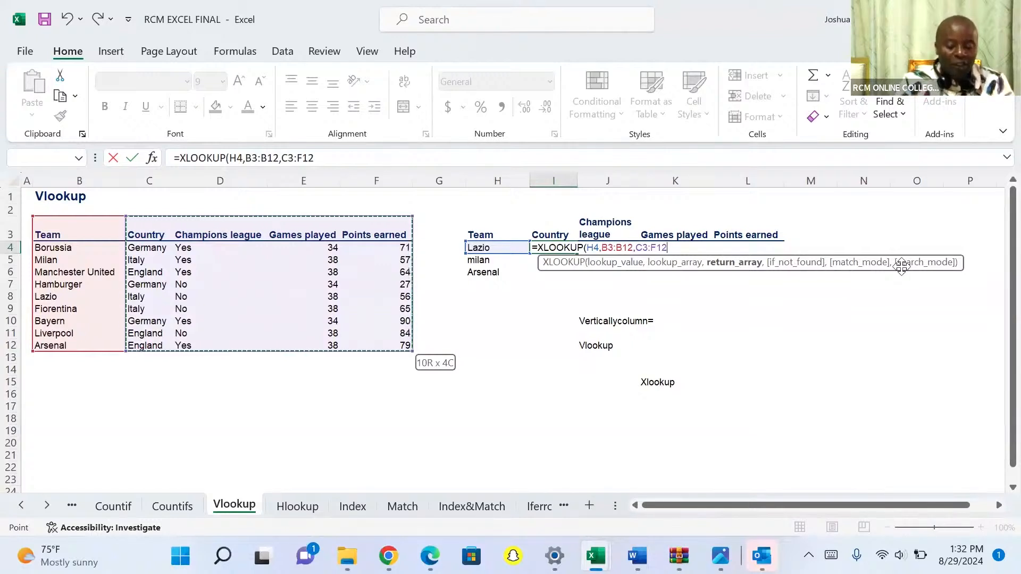
pyautogui.write(')')
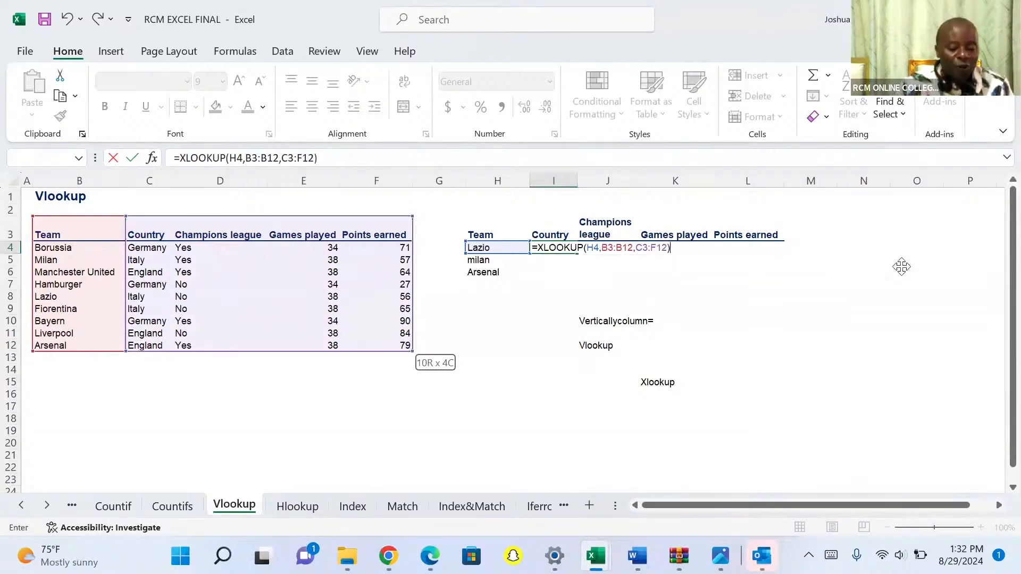
pyautogui.press('Return')
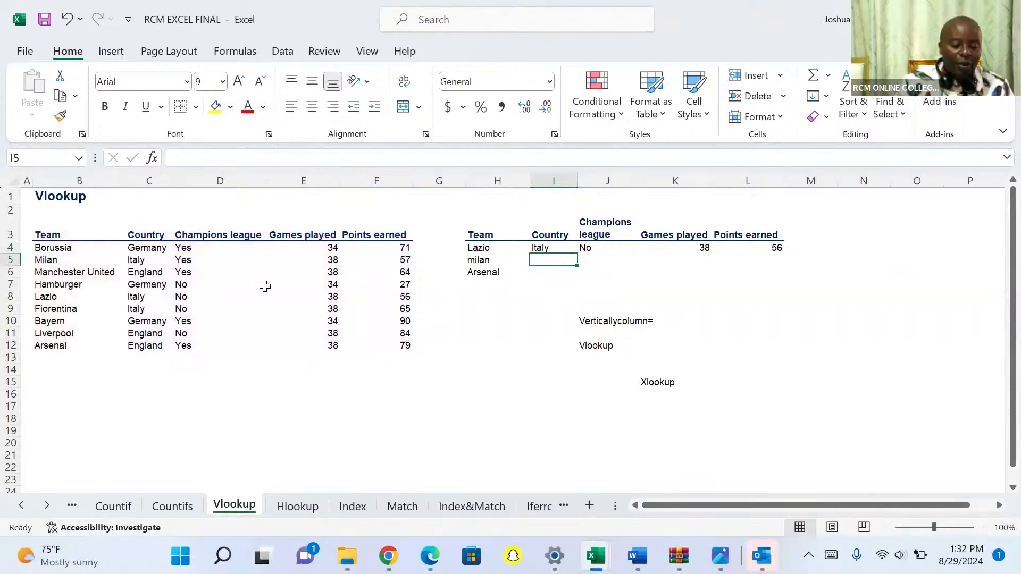
# Fill the XLOOKUP formula from I4 down to I7.
pyautogui.click(535, 247)
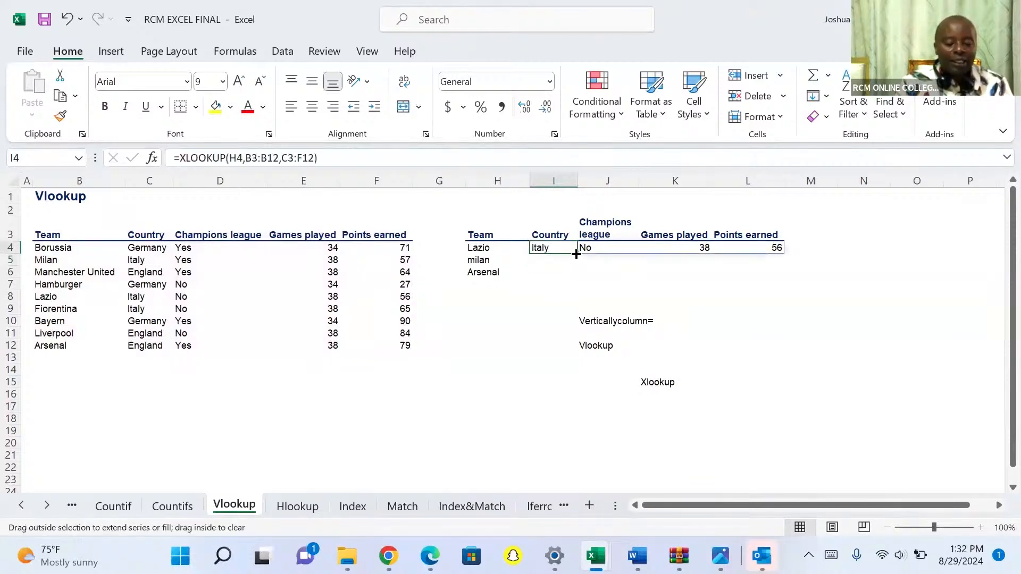
pyautogui.moveTo(576, 254); pyautogui.dragTo(576, 292)
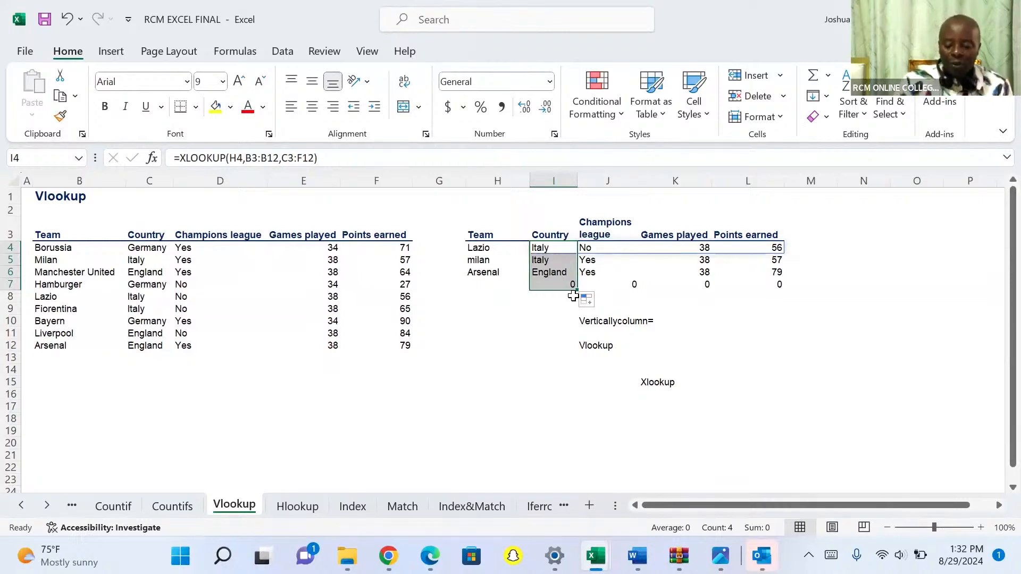
# Clear the XLOOKUP formulas from I4 to I7 and start a new XLOOKUP formula in I4 with H4 as the lookup value.
pyautogui.press('Delete')
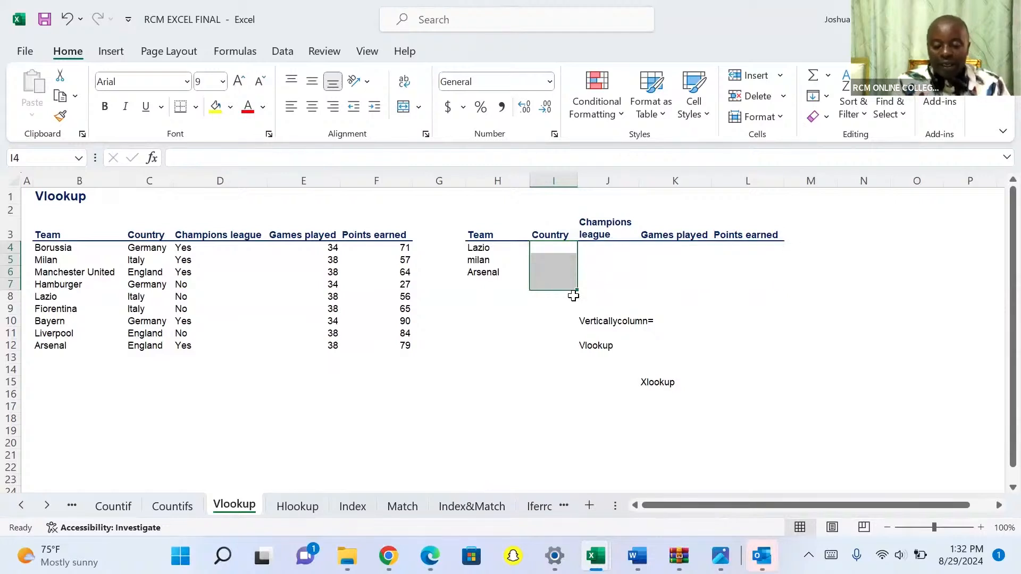
pyautogui.click(550, 249)
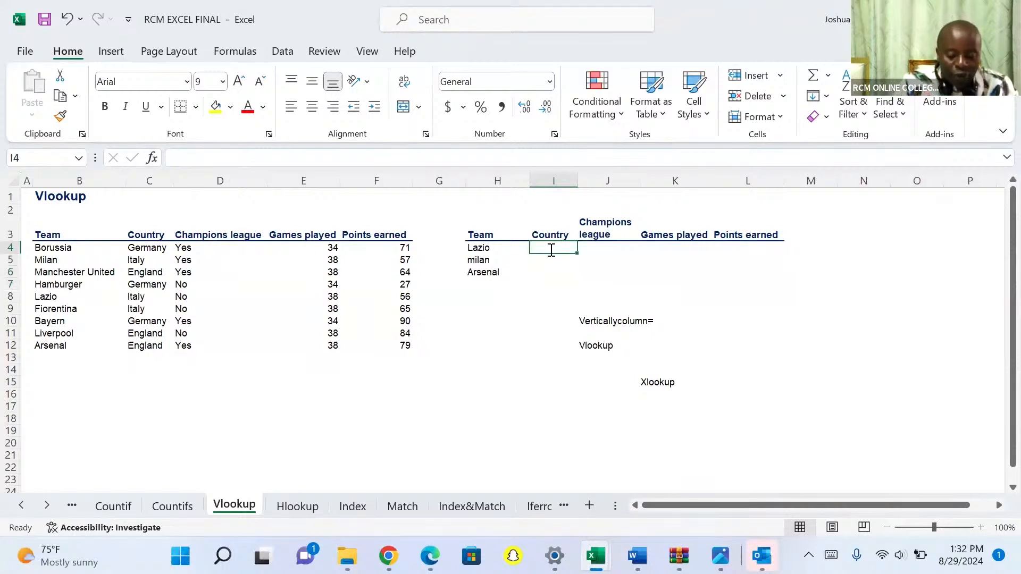
pyautogui.write('=')
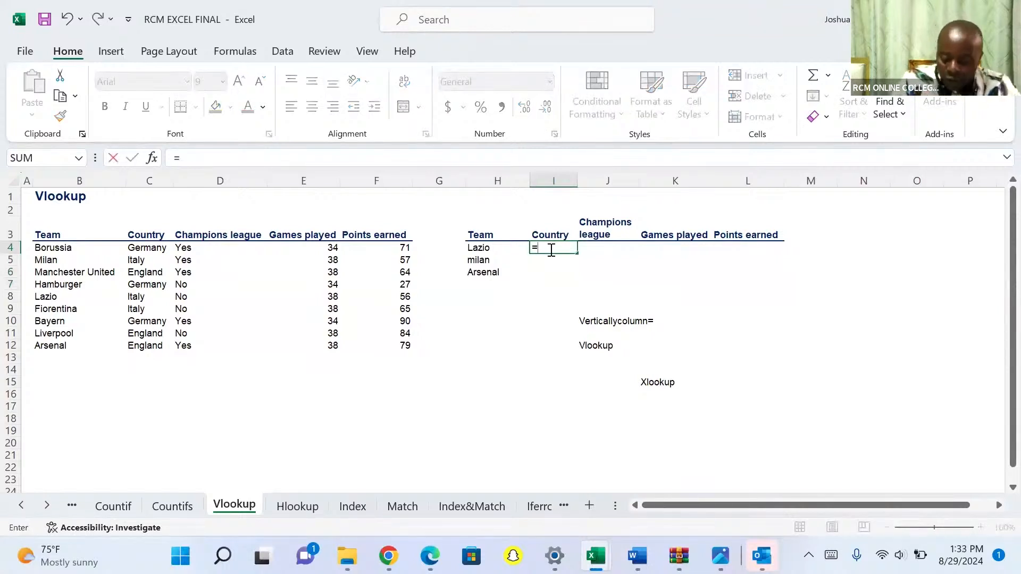
pyautogui.write('xloo')
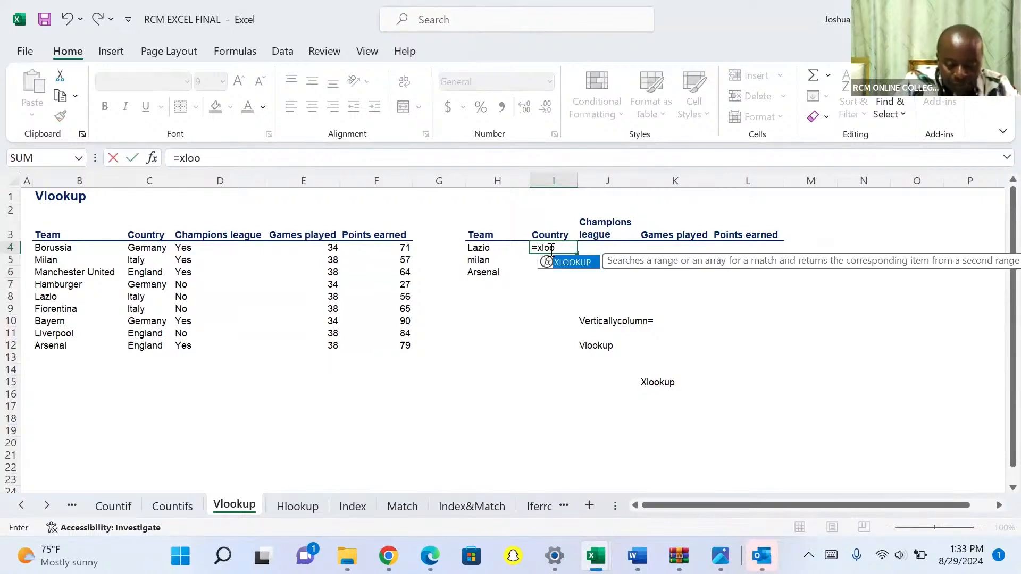
pyautogui.press('Tab')
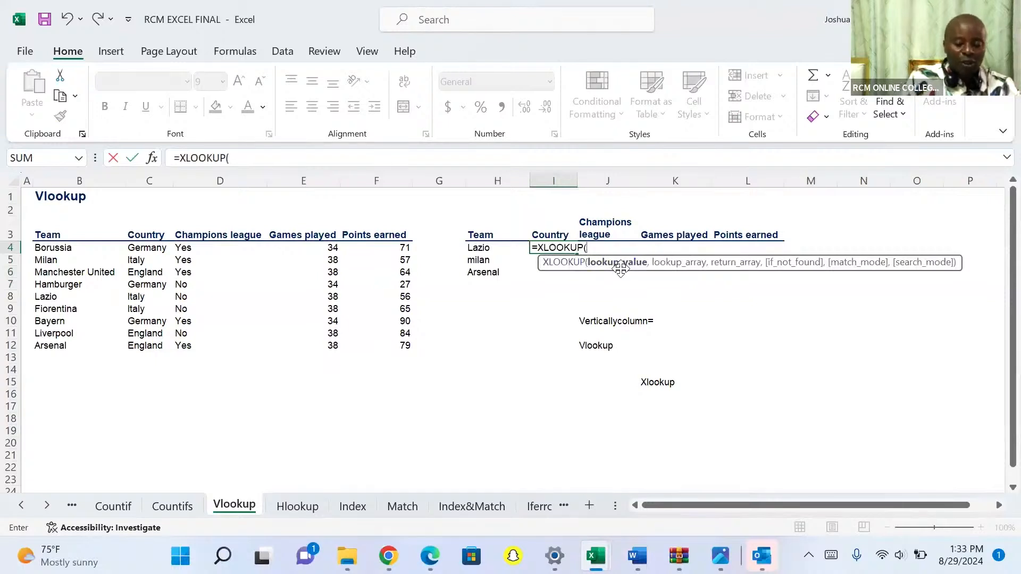
pyautogui.click(471, 248)
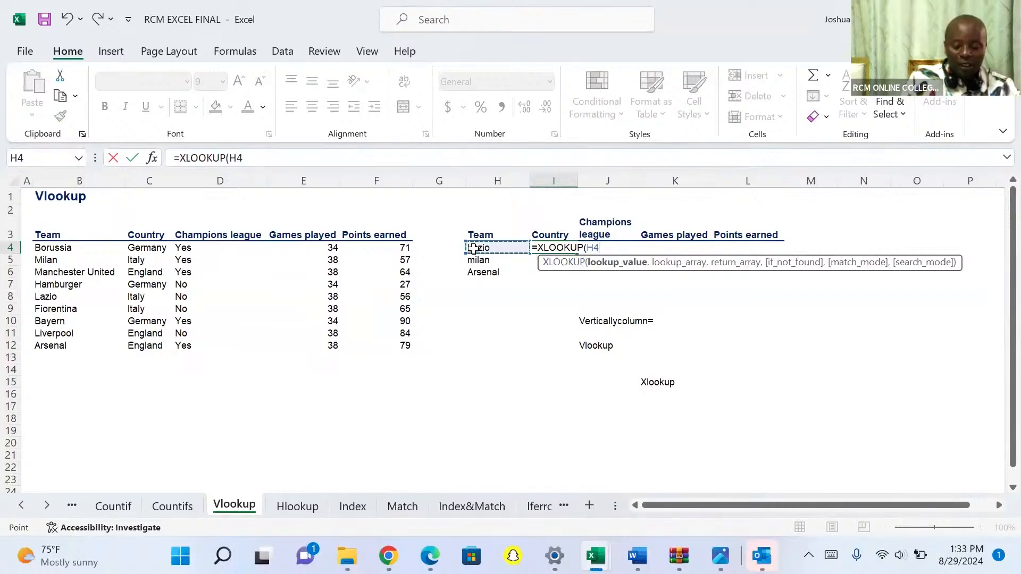
pyautogui.write(',')
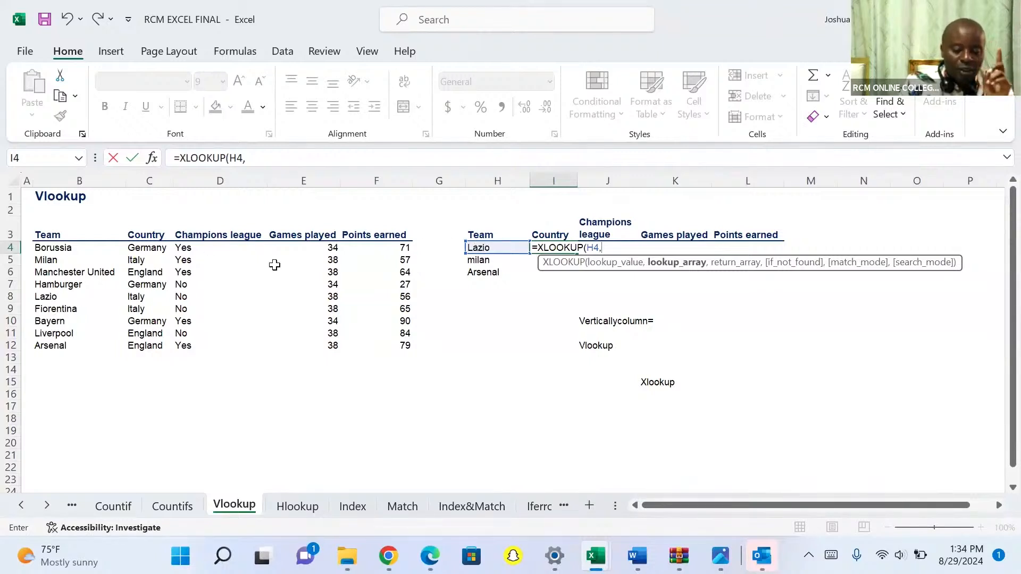
# Complete the XLOOKUP formula with lookup array B3:B12 and return array C3:F12, and fill it down column I for the other teams.
pyautogui.click(48, 235)
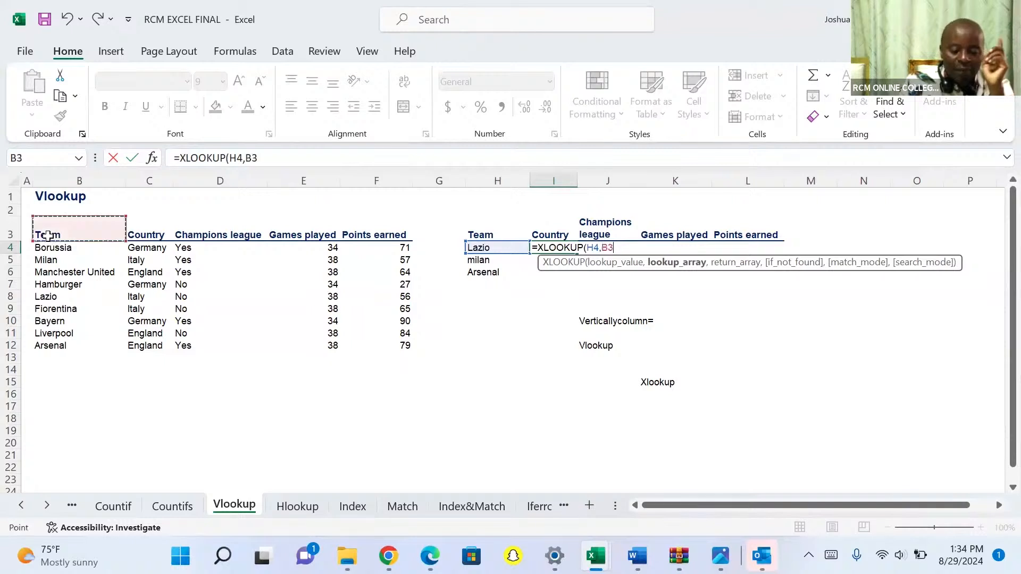
pyautogui.hotkey('ctrl', 'shift', 'Down')
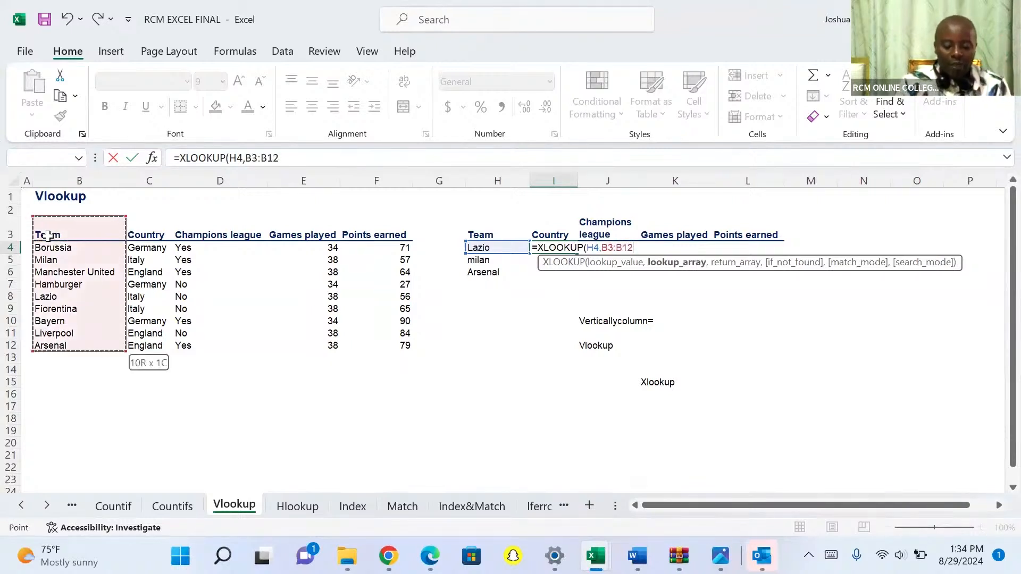
pyautogui.write(',')
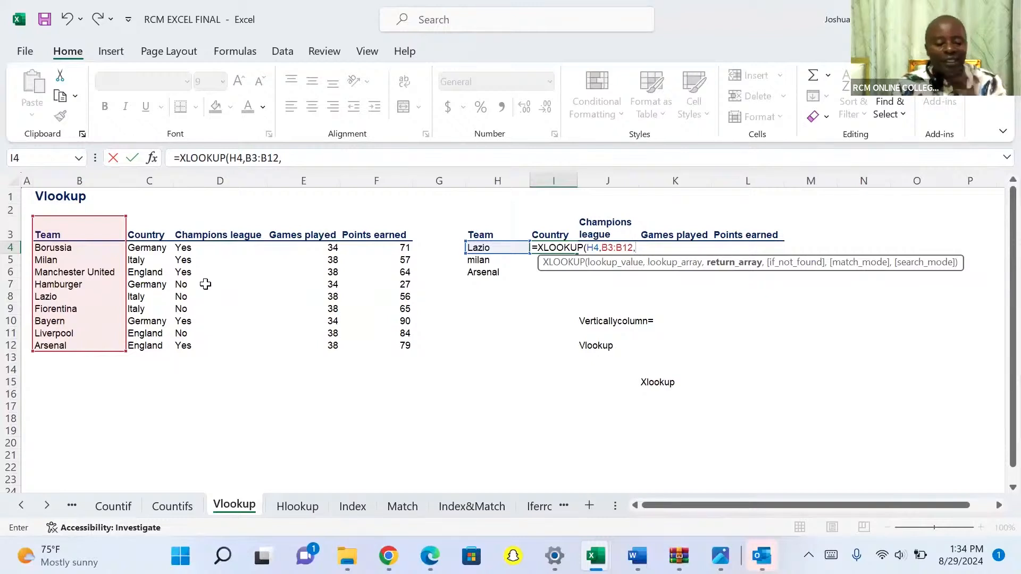
pyautogui.click(142, 234)
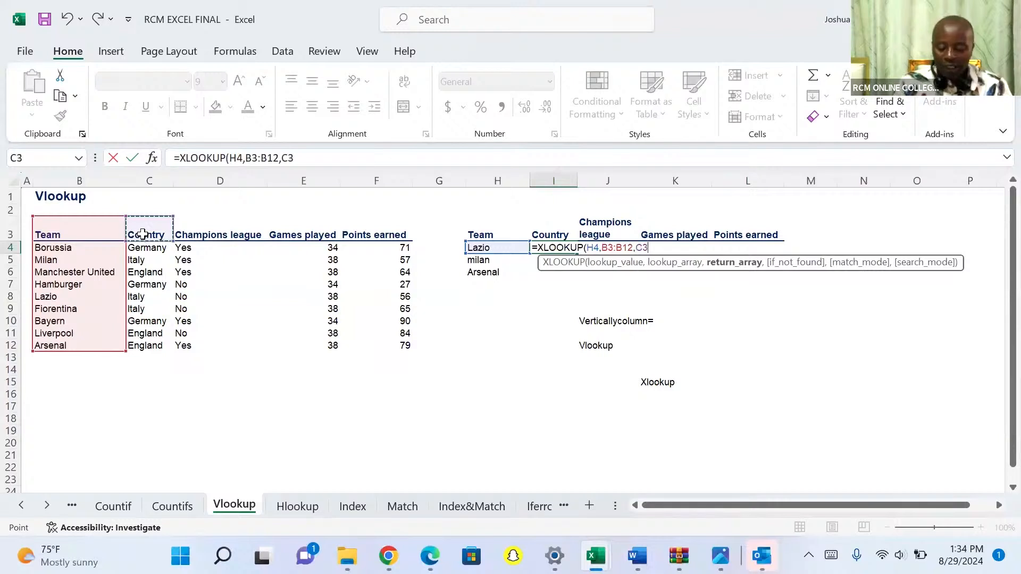
pyautogui.hotkey('ctrl', 'shift', 'Right')
pyautogui.hotkey('ctrl', 'shift', 'Down')
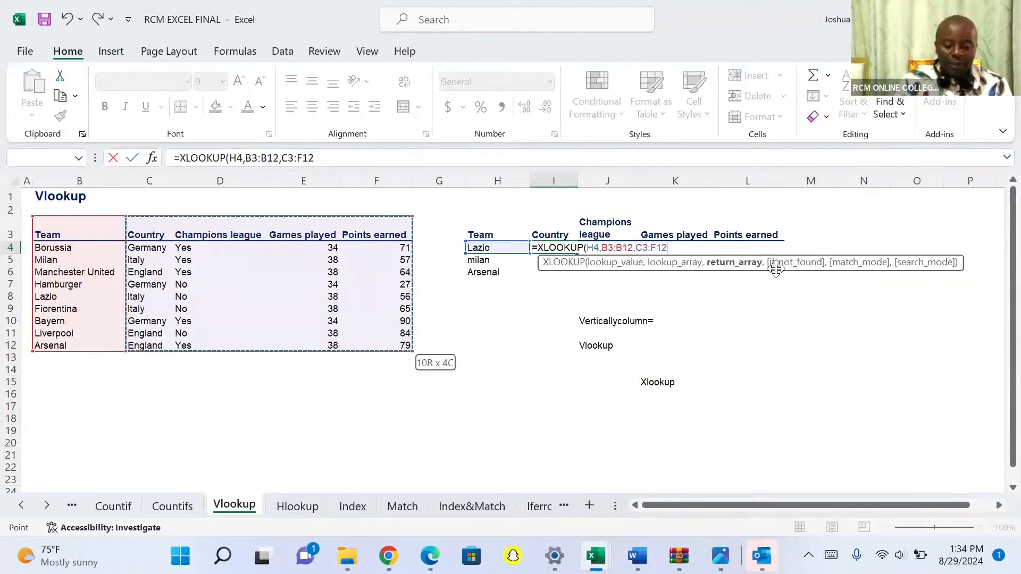
pyautogui.write(')')
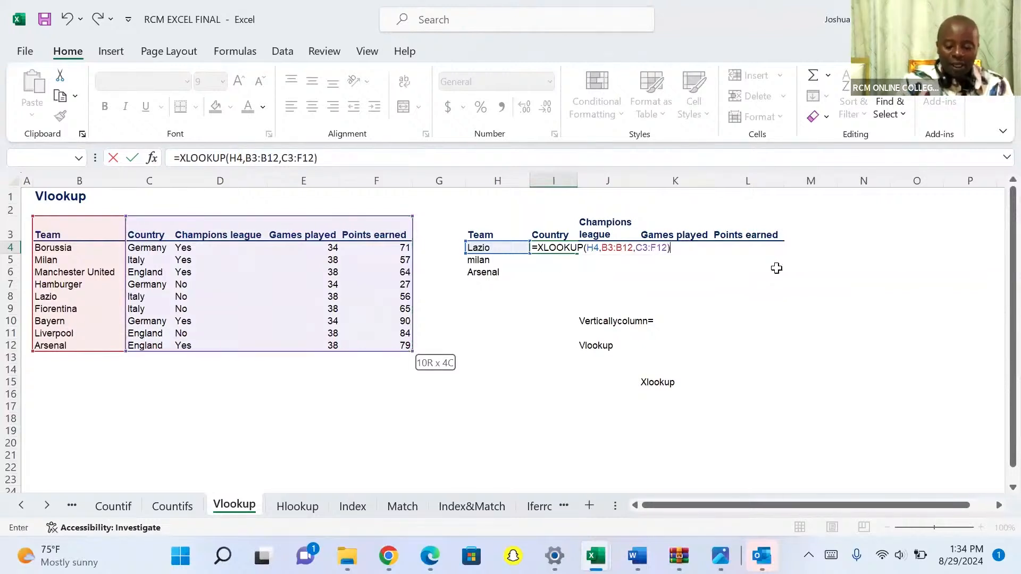
pyautogui.press('Return')
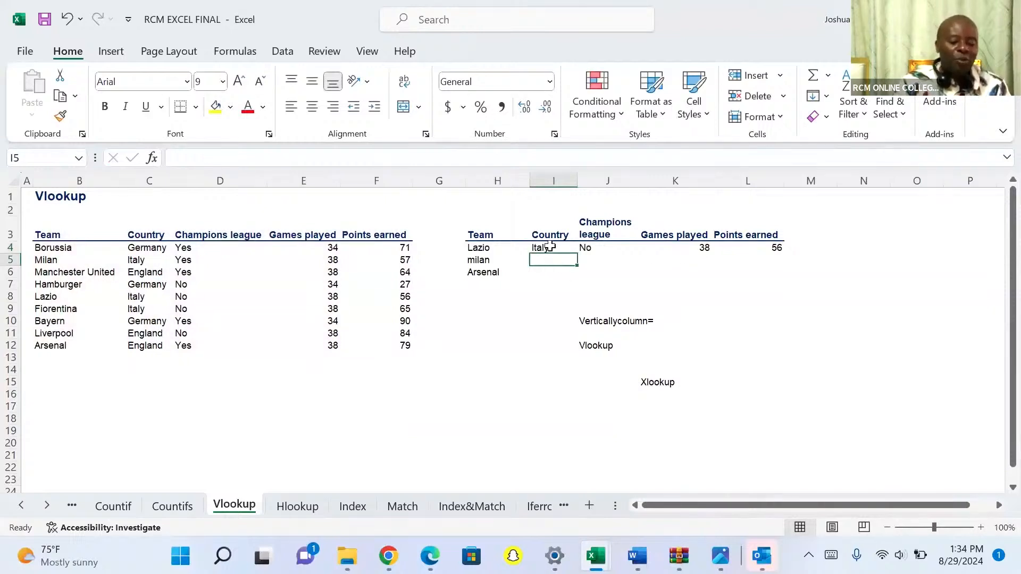
pyautogui.click(550, 247)
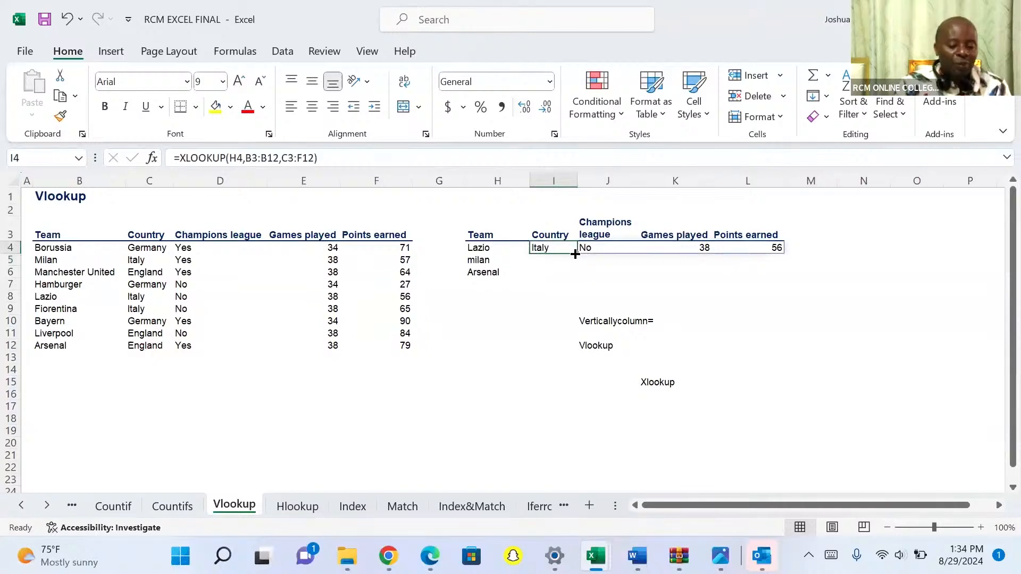
pyautogui.moveTo(577, 254); pyautogui.dragTo(575, 290)
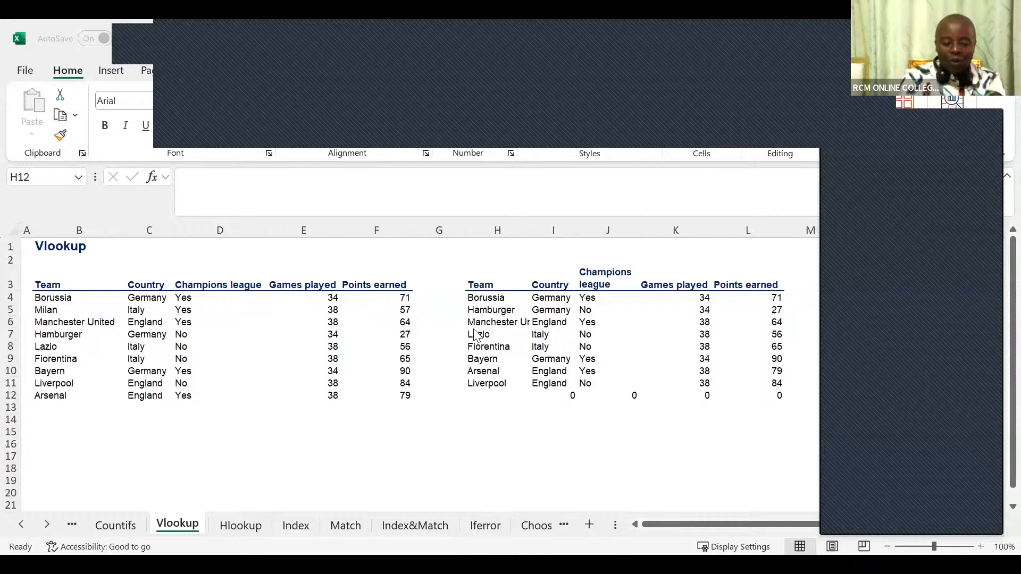
# Start an XLOOKUP formula in I4 that uses Borussia in H4 as the lookup value.
pyautogui.click(551, 298)
pyautogui.write('=X')
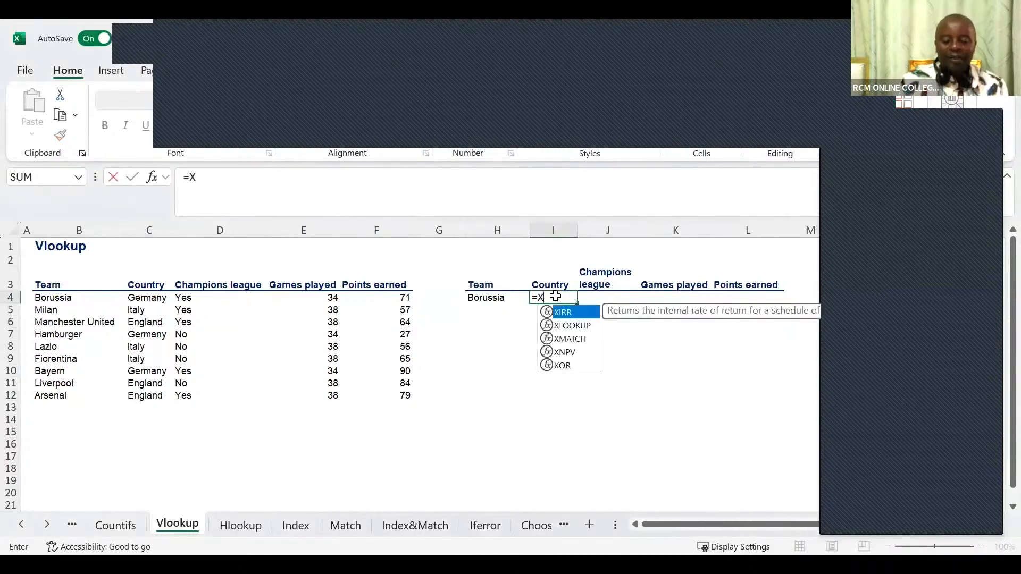
pyautogui.click(573, 326)
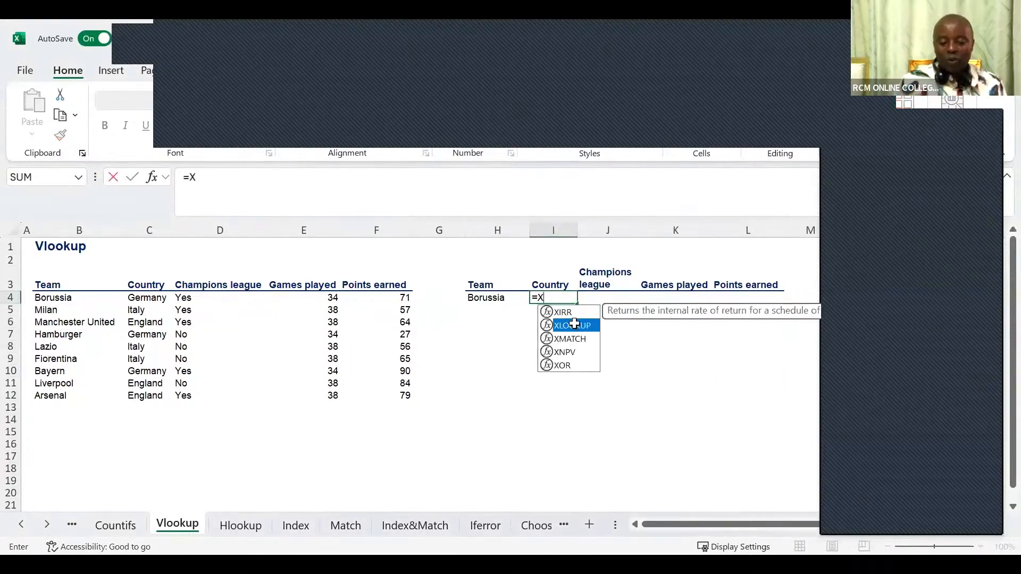
pyautogui.doubleClick(574, 325)
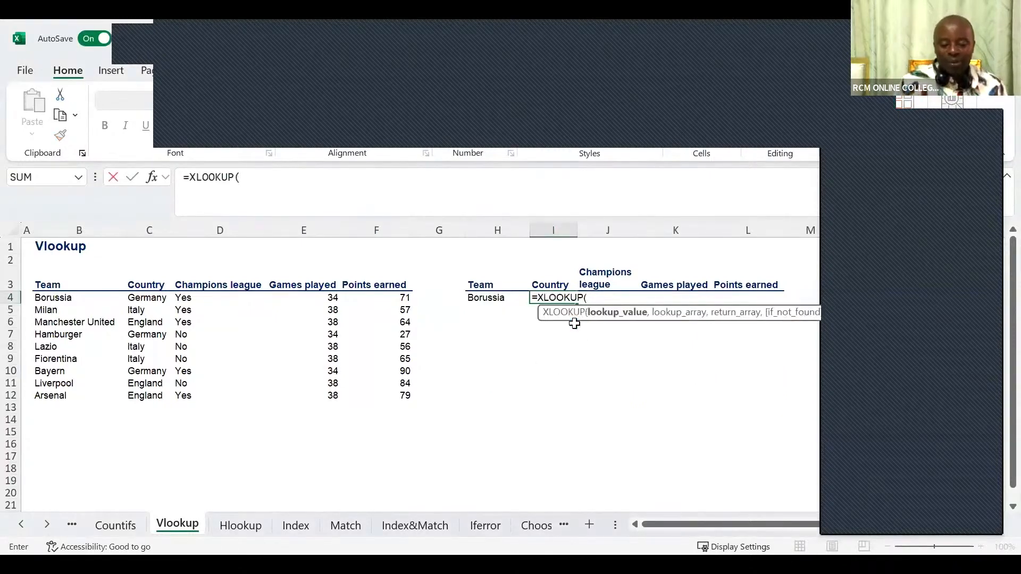
pyautogui.click(494, 300)
pyautogui.write(',')
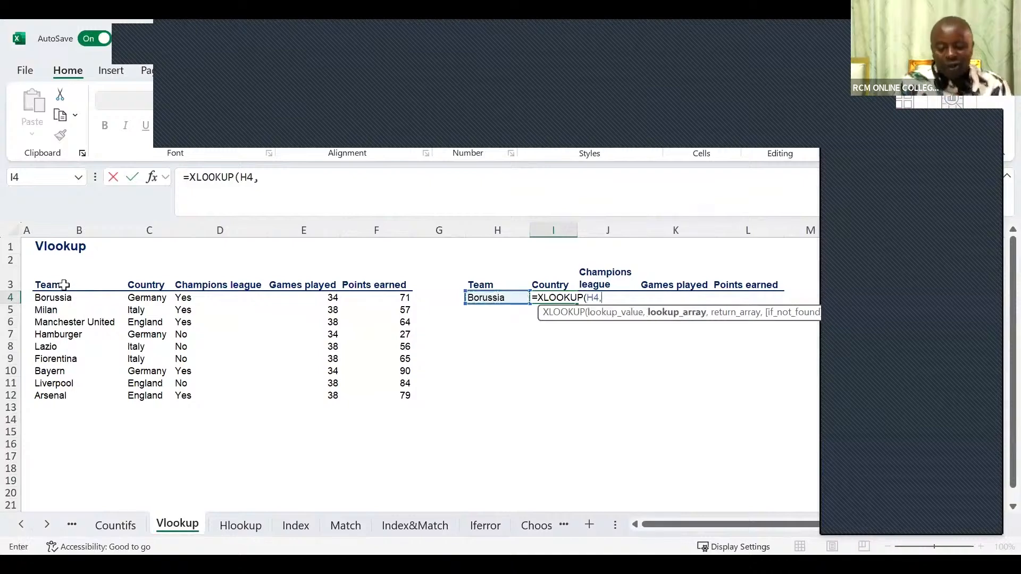
# Finish the Borussia XLOOKUP with lookup array B3:B12 and return array C3:F12, and fill it down from I4 to I12.
pyautogui.click(64, 285)
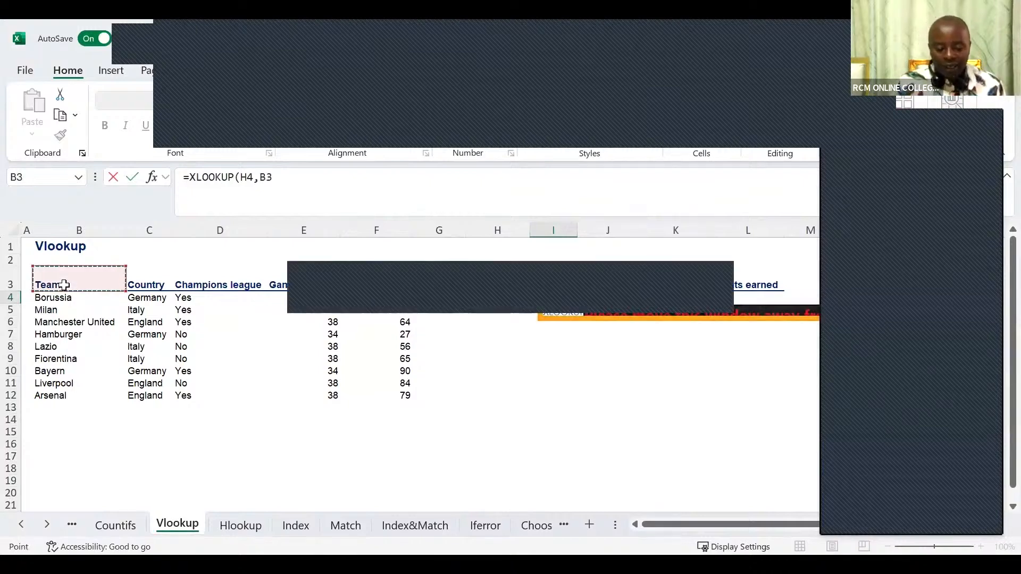
pyautogui.hotkey('ctrl', 'shift', 'Down')
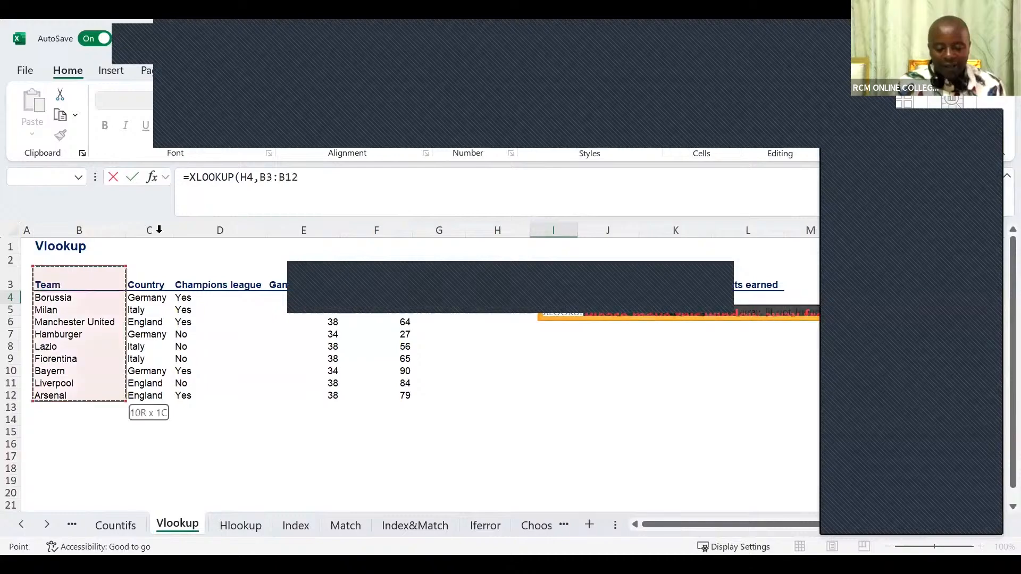
pyautogui.write(',')
pyautogui.click(154, 284)
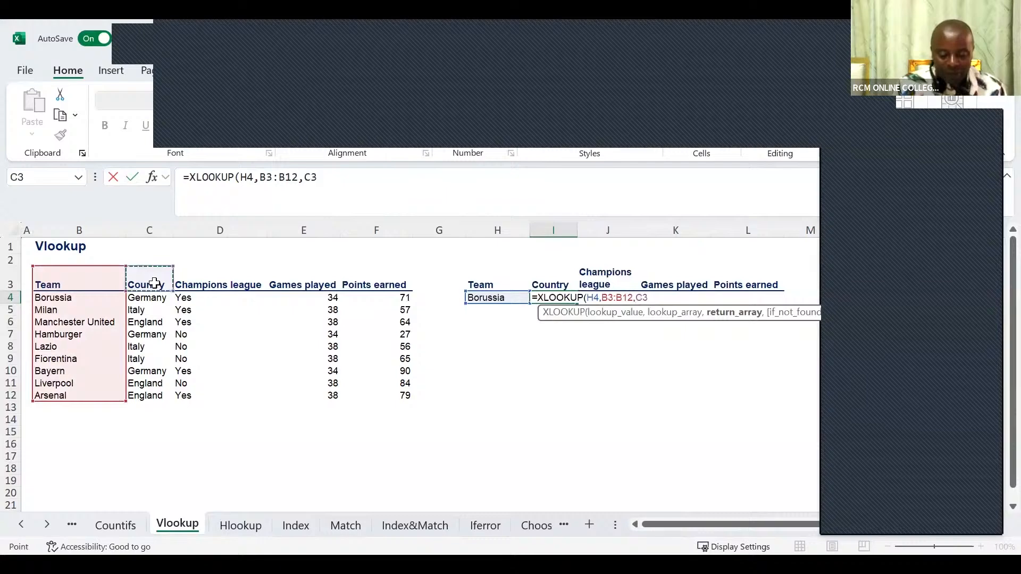
pyautogui.hotkey('ctrl', 'shift', 'Right')
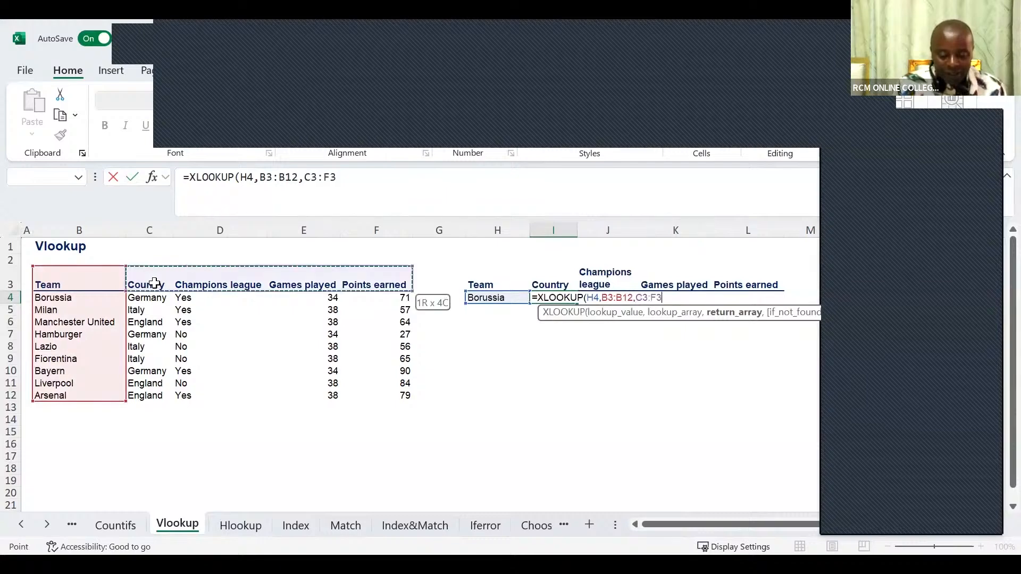
pyautogui.hotkey('ctrl', 'shift', 'Down')
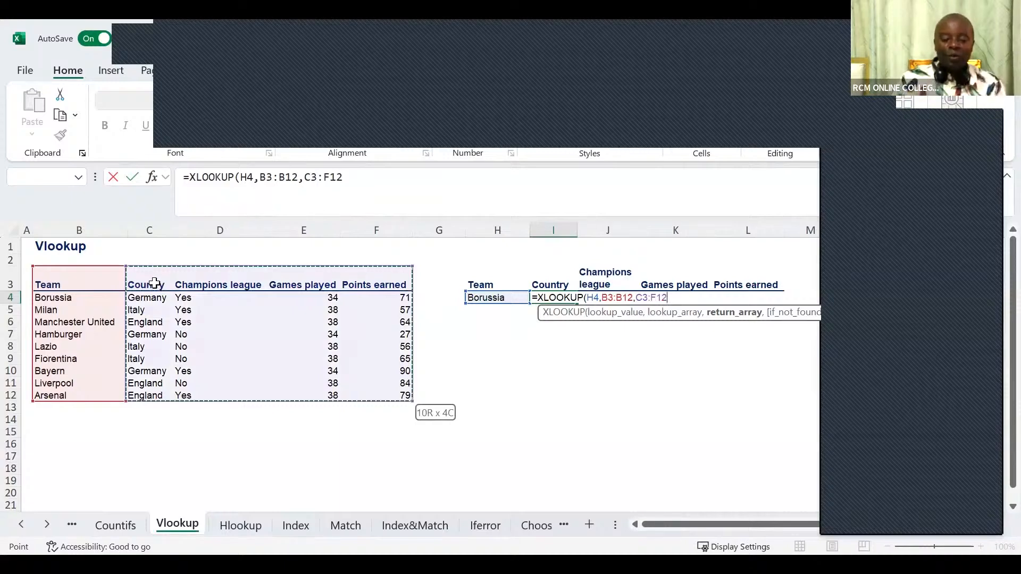
pyautogui.press('Return')
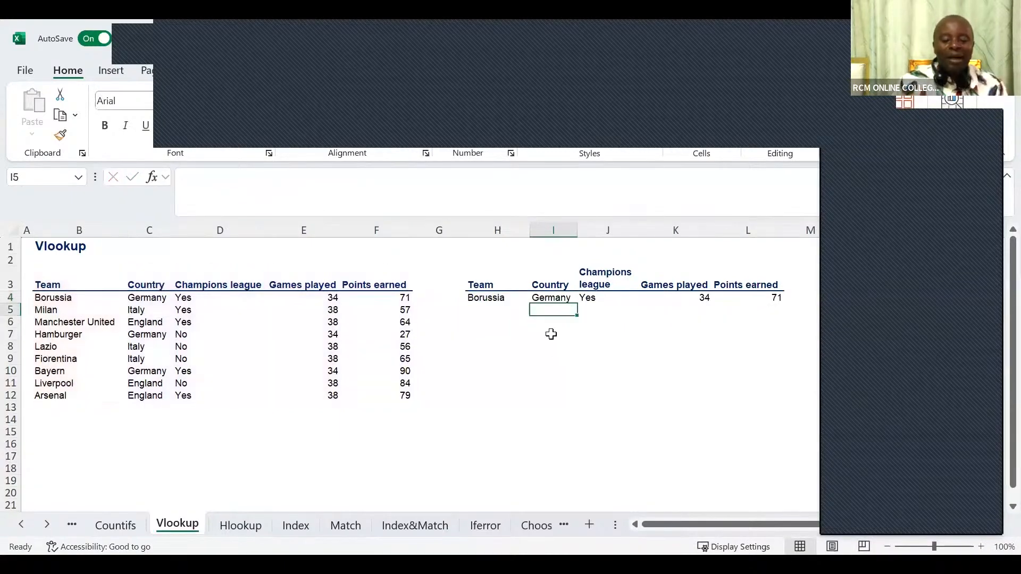
pyautogui.click(556, 299)
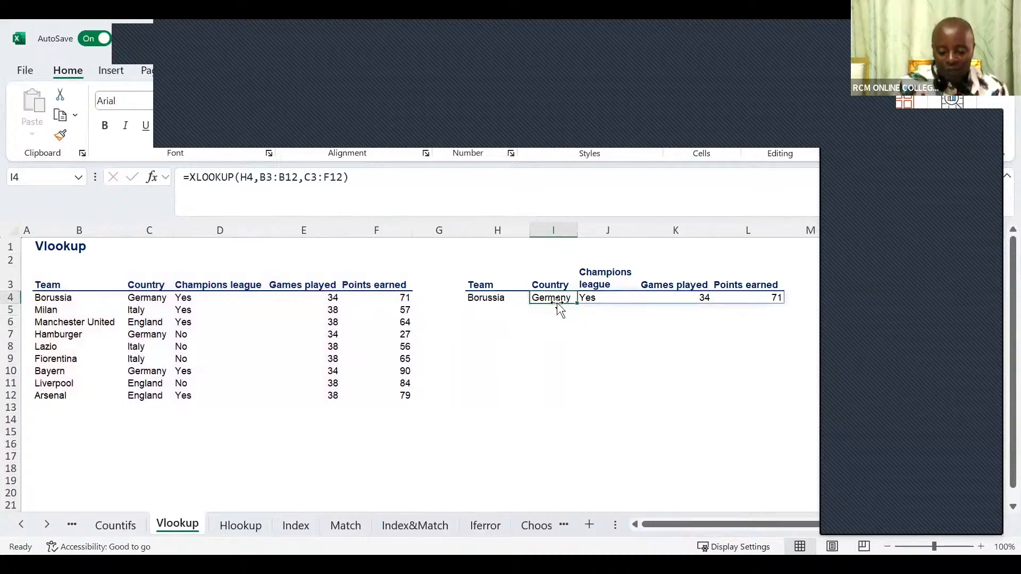
pyautogui.moveTo(584, 366); pyautogui.dragTo(588, 401)
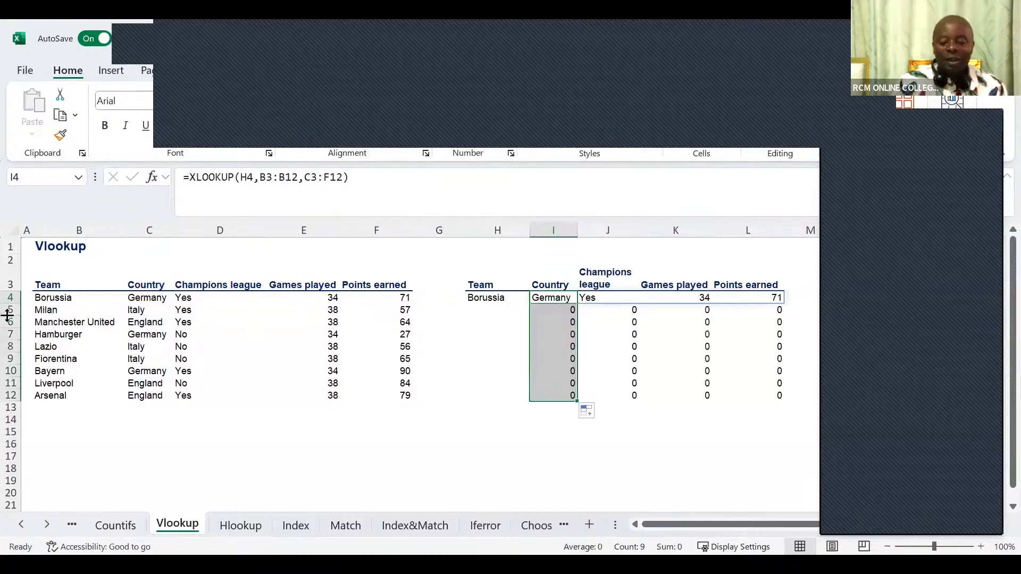
# Copy Manchester United from B6 into H5 to test the lookup, and clear H5 again.
pyautogui.click(93, 324)
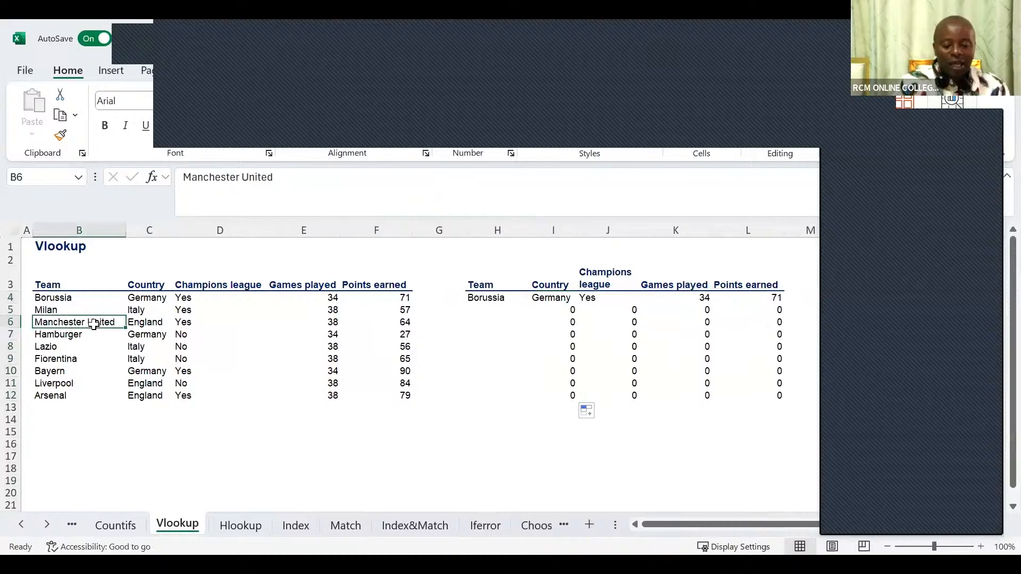
pyautogui.hotkey('ctrl', 'c')
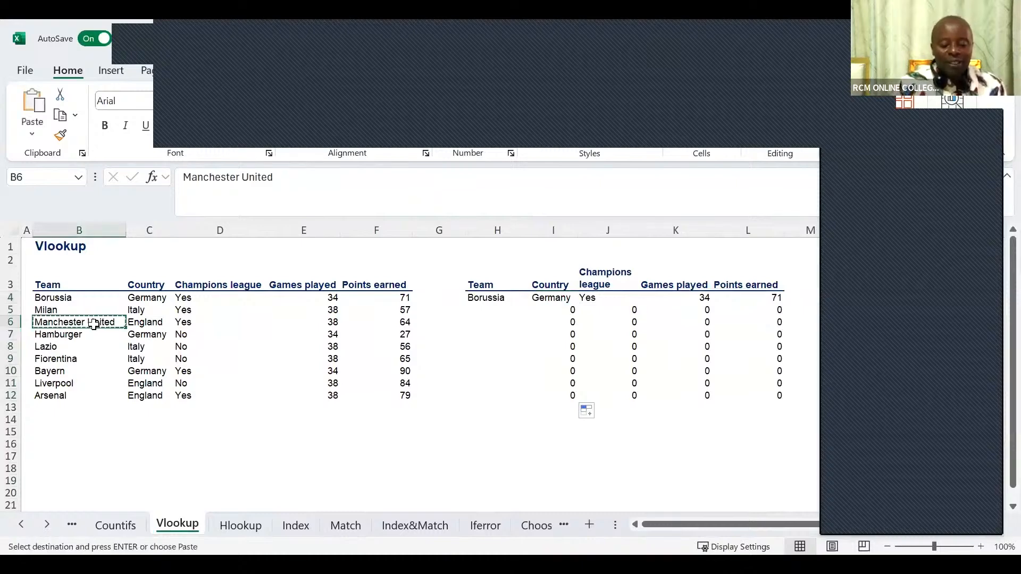
pyautogui.click(494, 310)
pyautogui.press('Return')
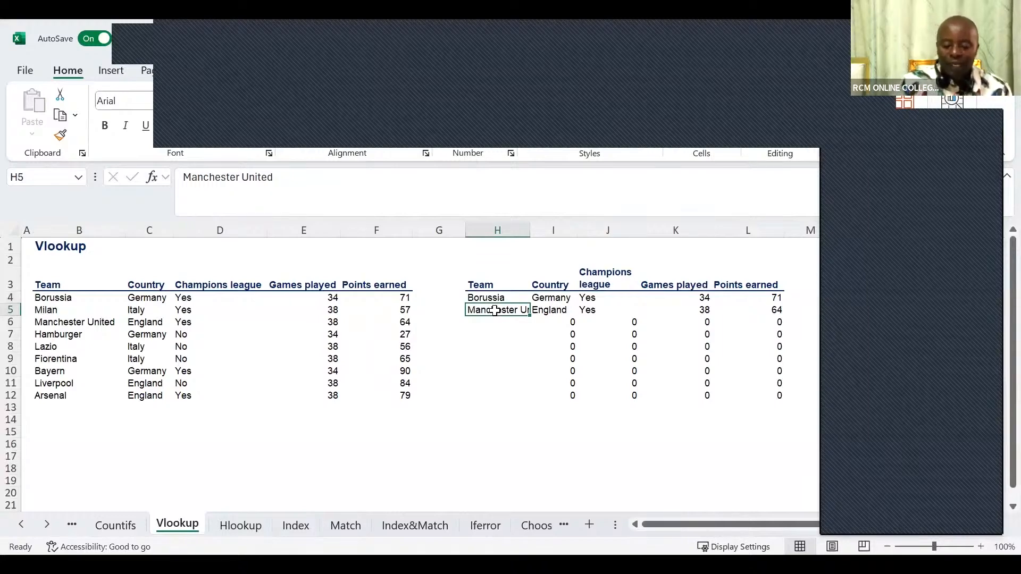
pyautogui.press('Delete')
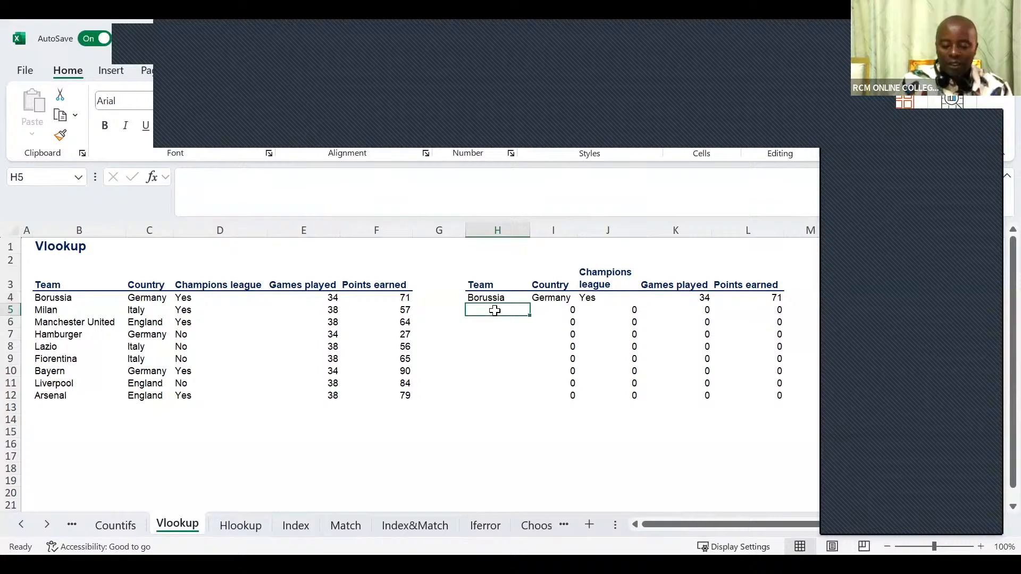
# Enter Arsenal in H5 and Lazio in H6 as the teams to look up.
pyautogui.write('A')
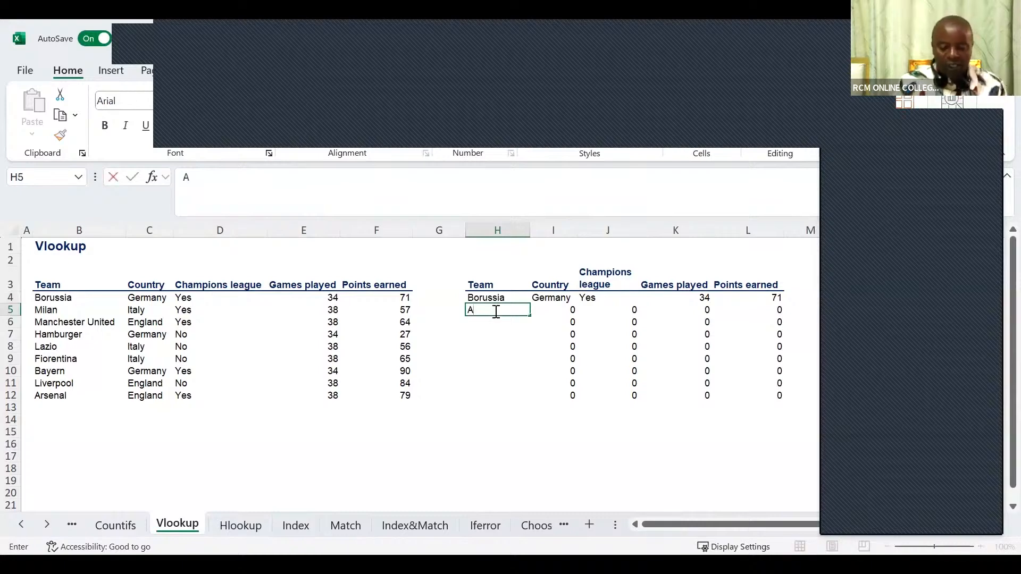
pyautogui.write('rsenal')
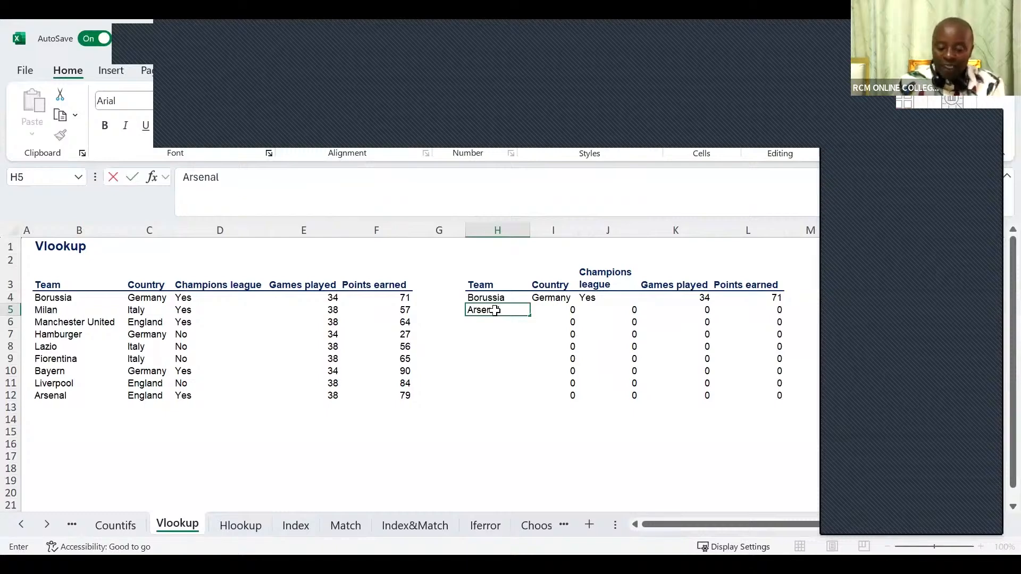
pyautogui.press('Return')
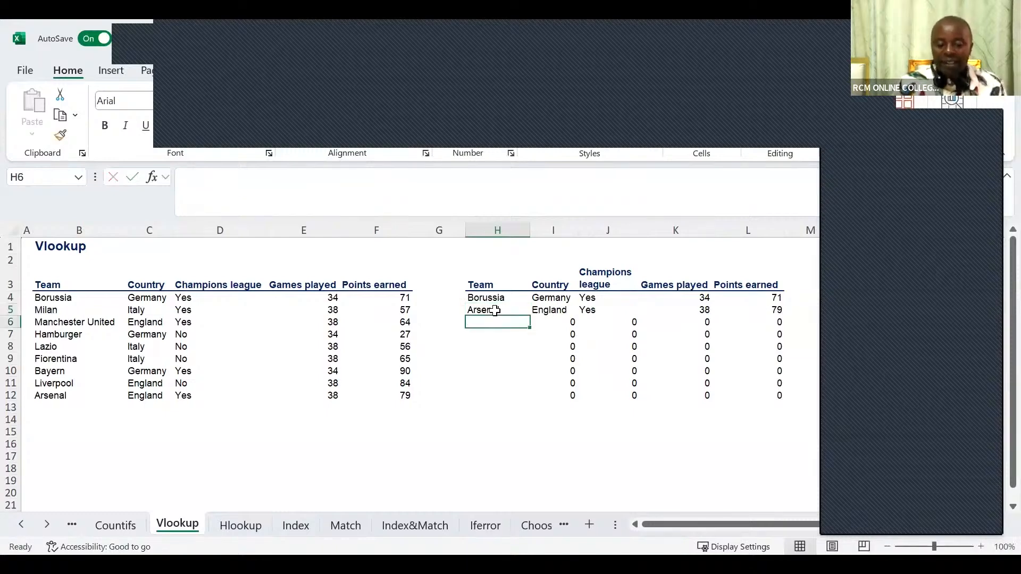
pyautogui.write('Lazi')
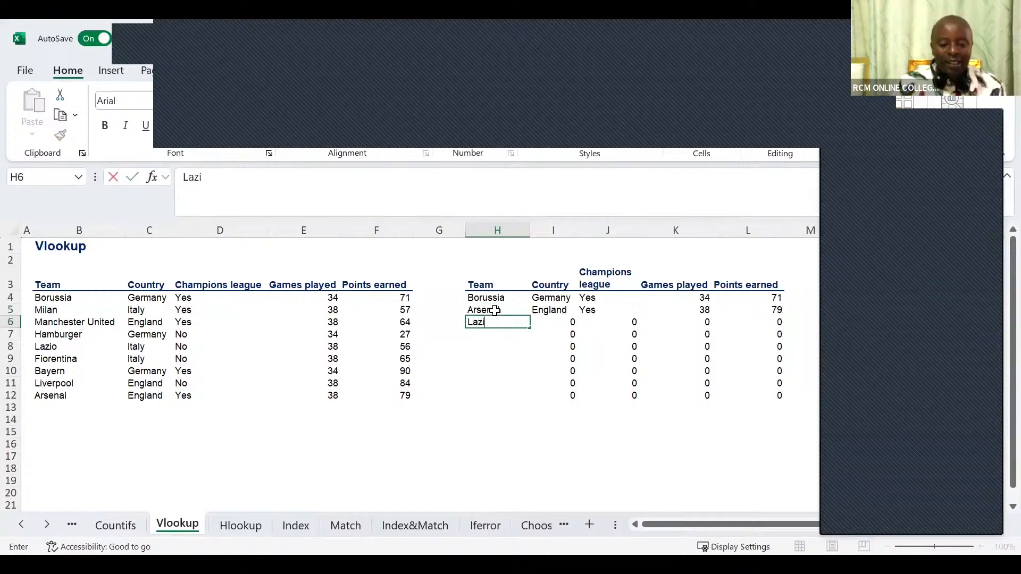
pyautogui.write('o')
pyautogui.press('Return')
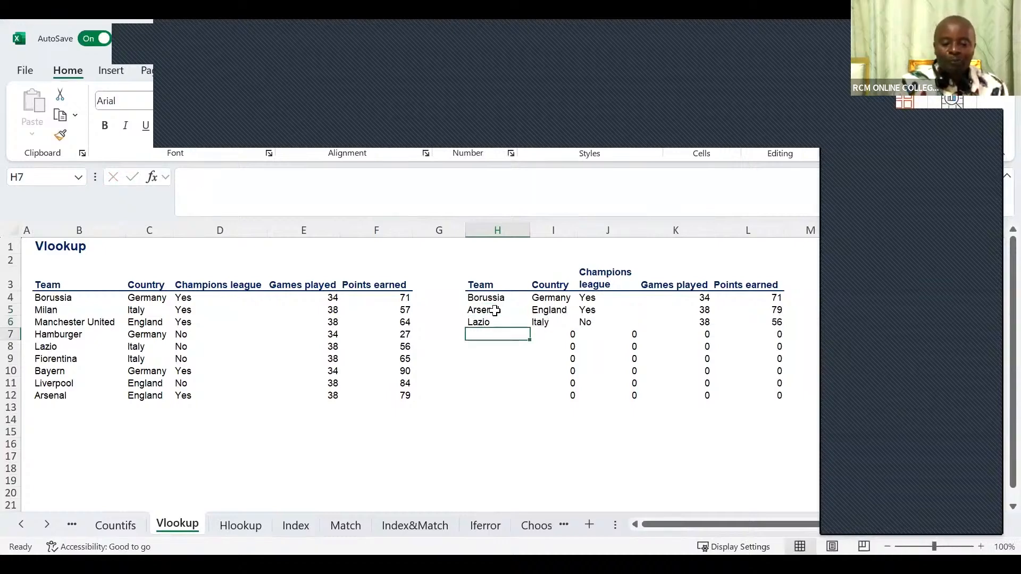